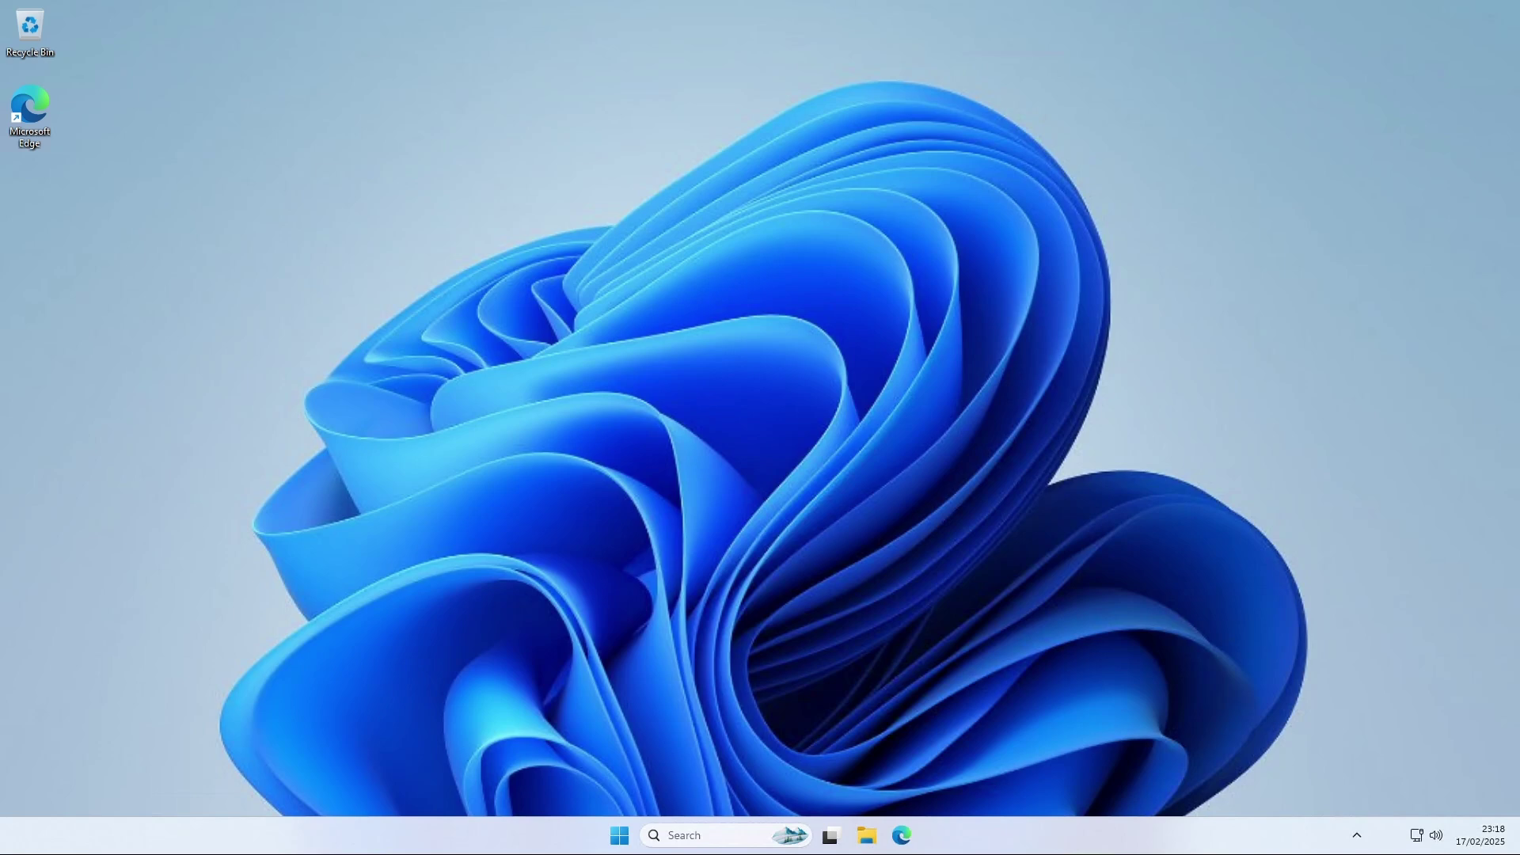
- Load intune.microsoft.com in Edge and go to Devices > Windows > Configuration to start a profile
left_click(902, 833)
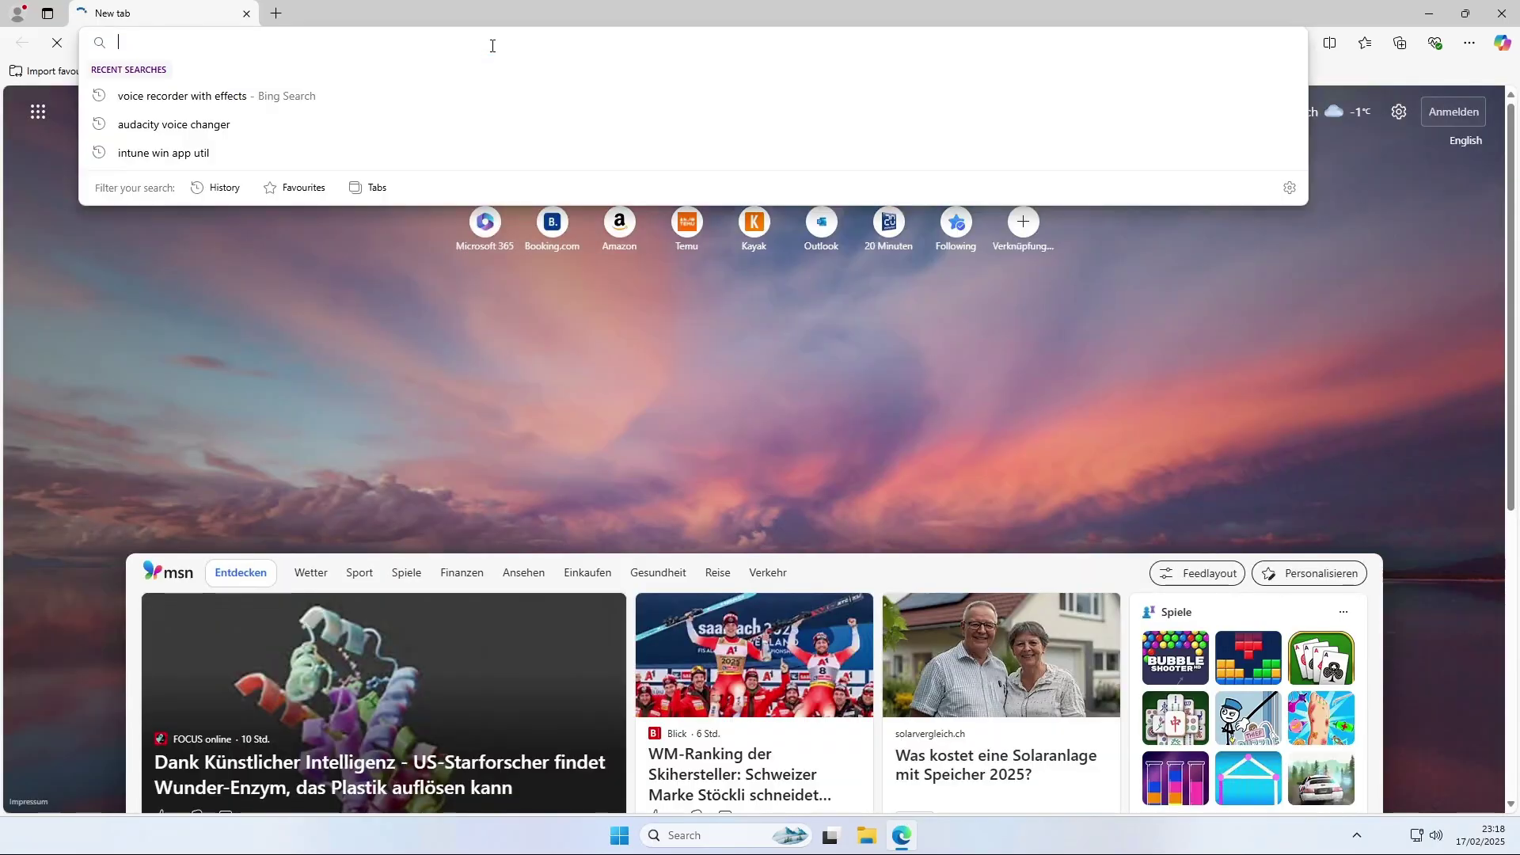
type("intune.microsoft.com/#home")
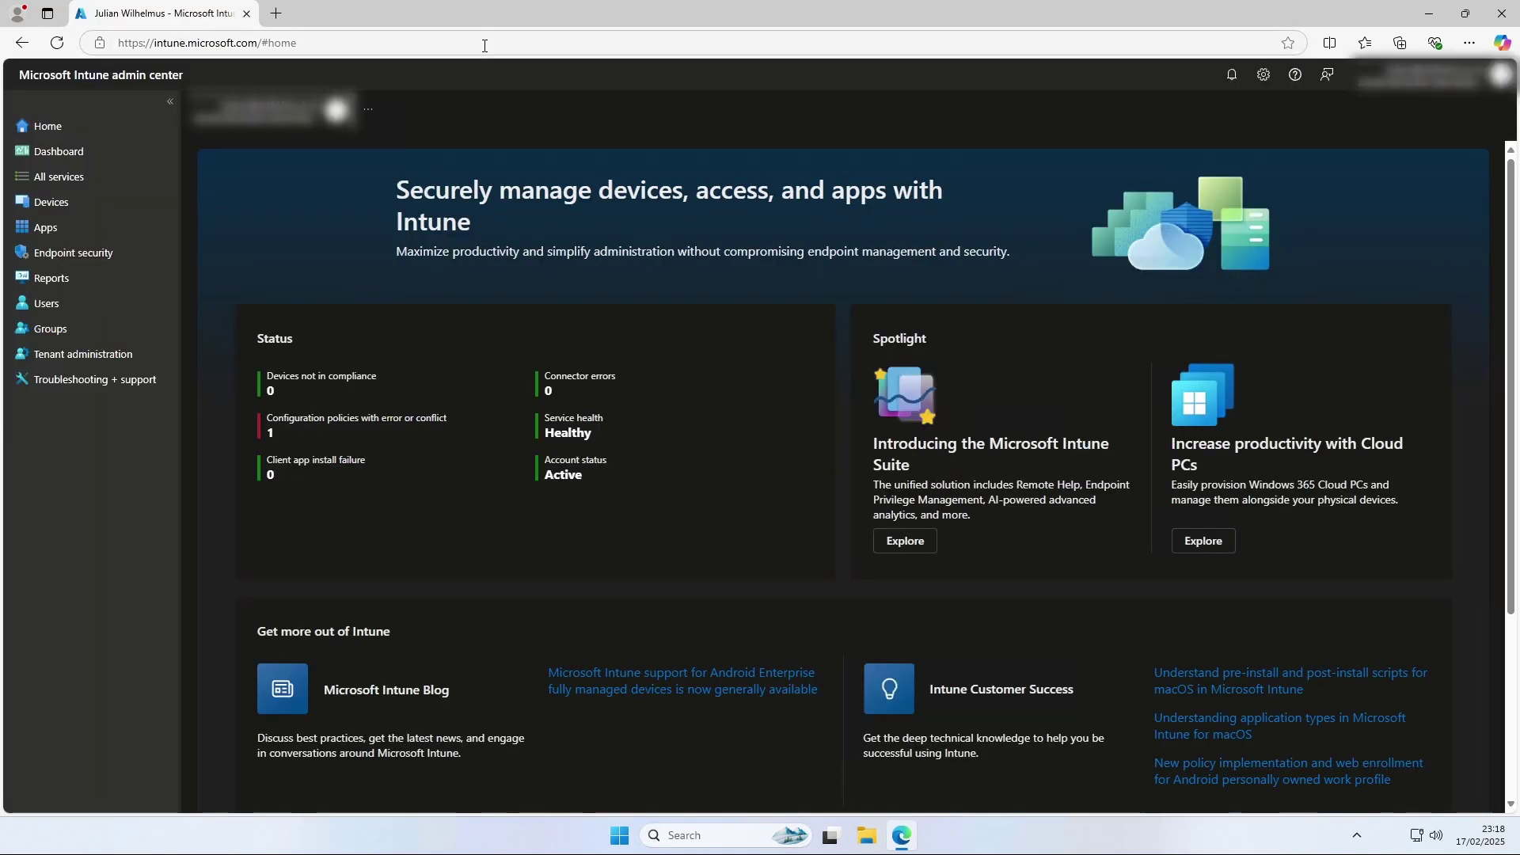
left_click(95, 202)
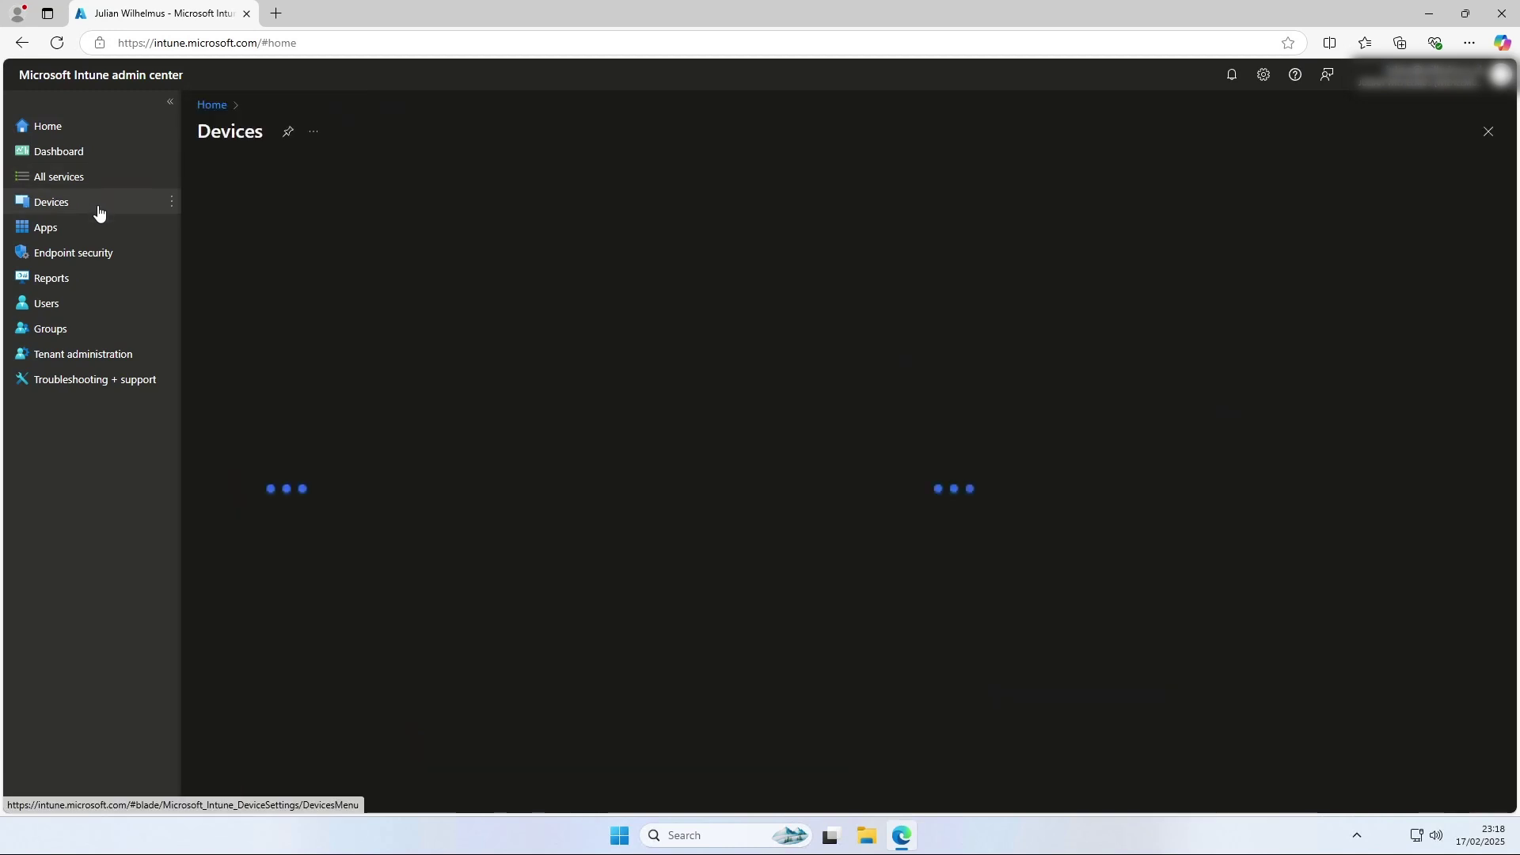
left_click(255, 309)
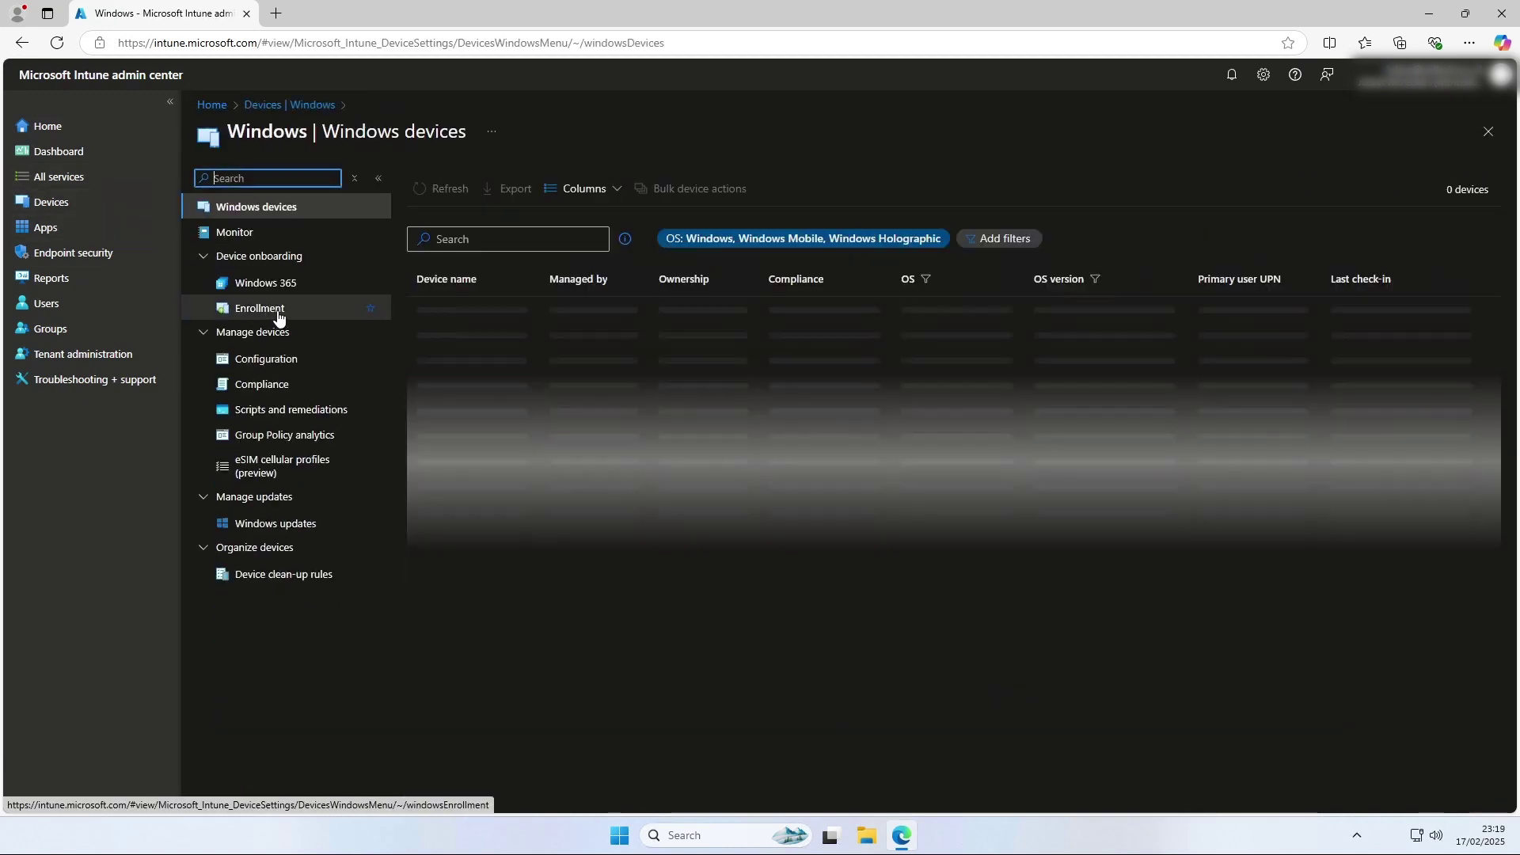
left_click(266, 362)
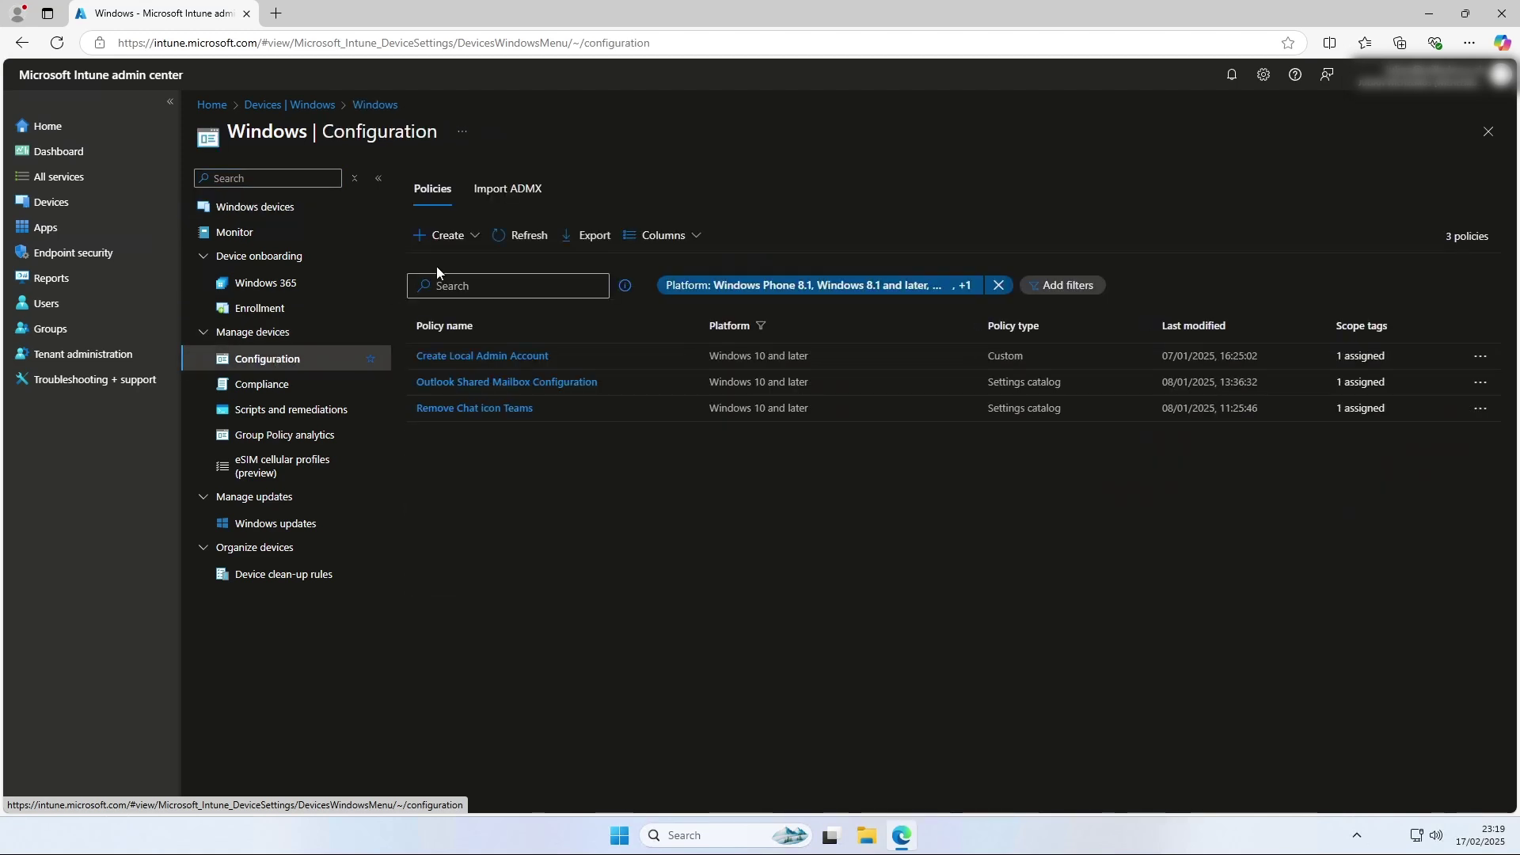
left_click(445, 235)
- Create a new Windows 10 and later profile of type Settings catalog
left_click(467, 266)
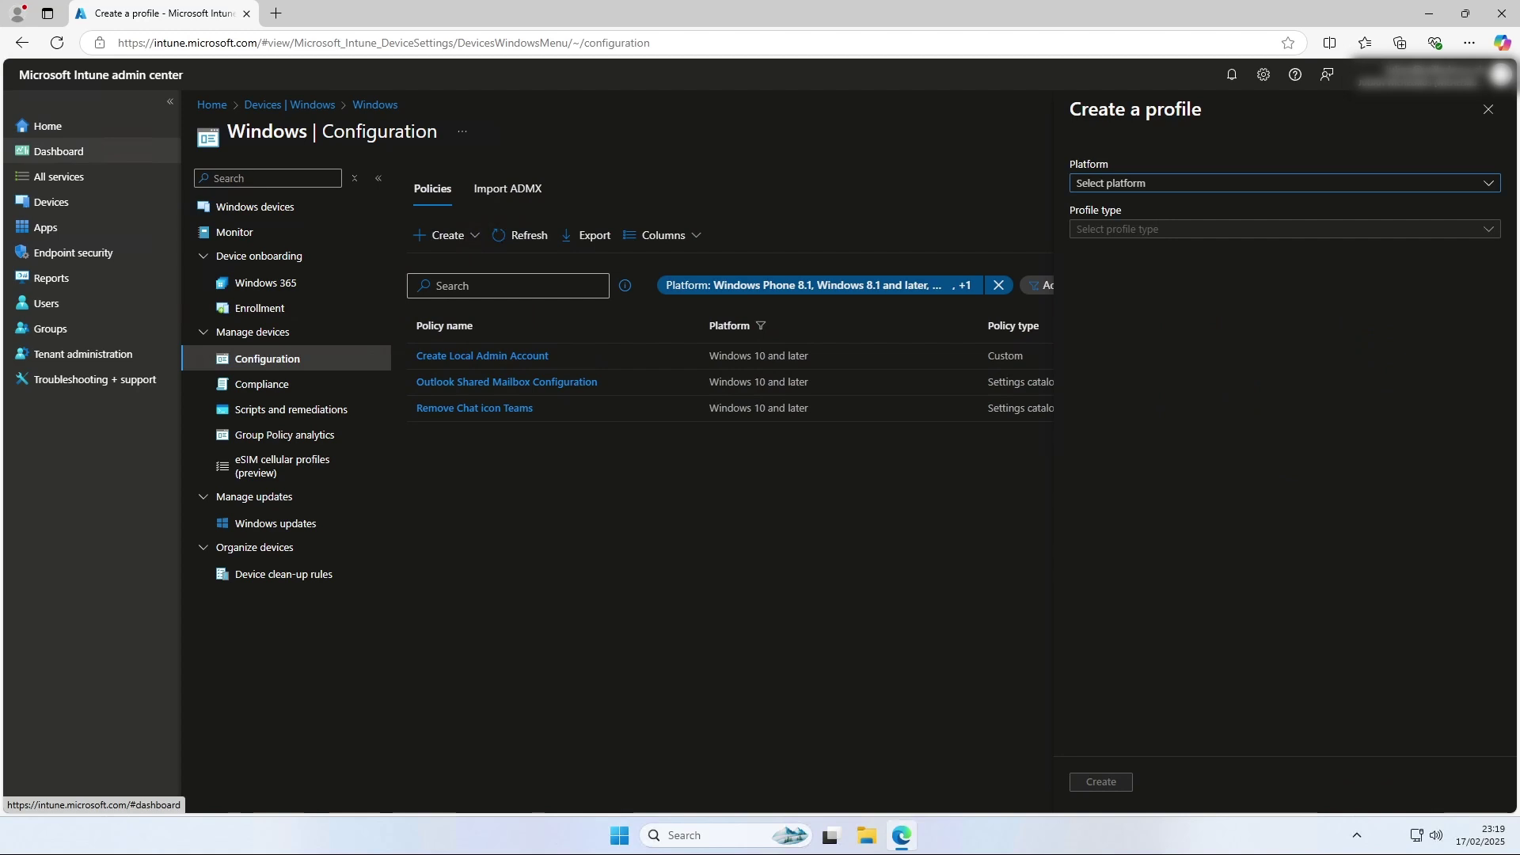
left_click(1121, 183)
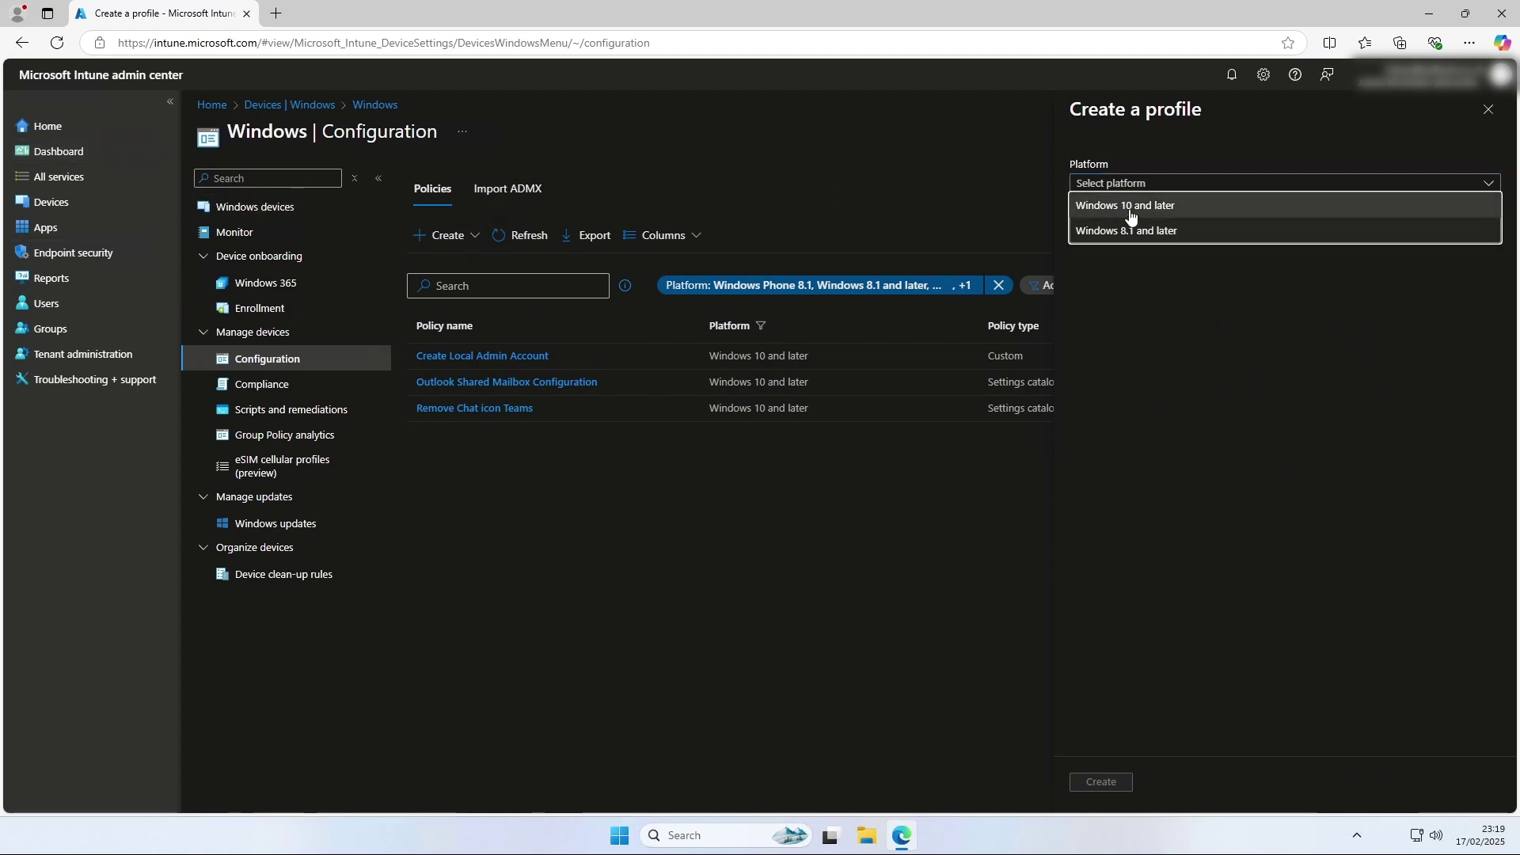
left_click(1130, 210)
left_click(1132, 229)
left_click(1132, 248)
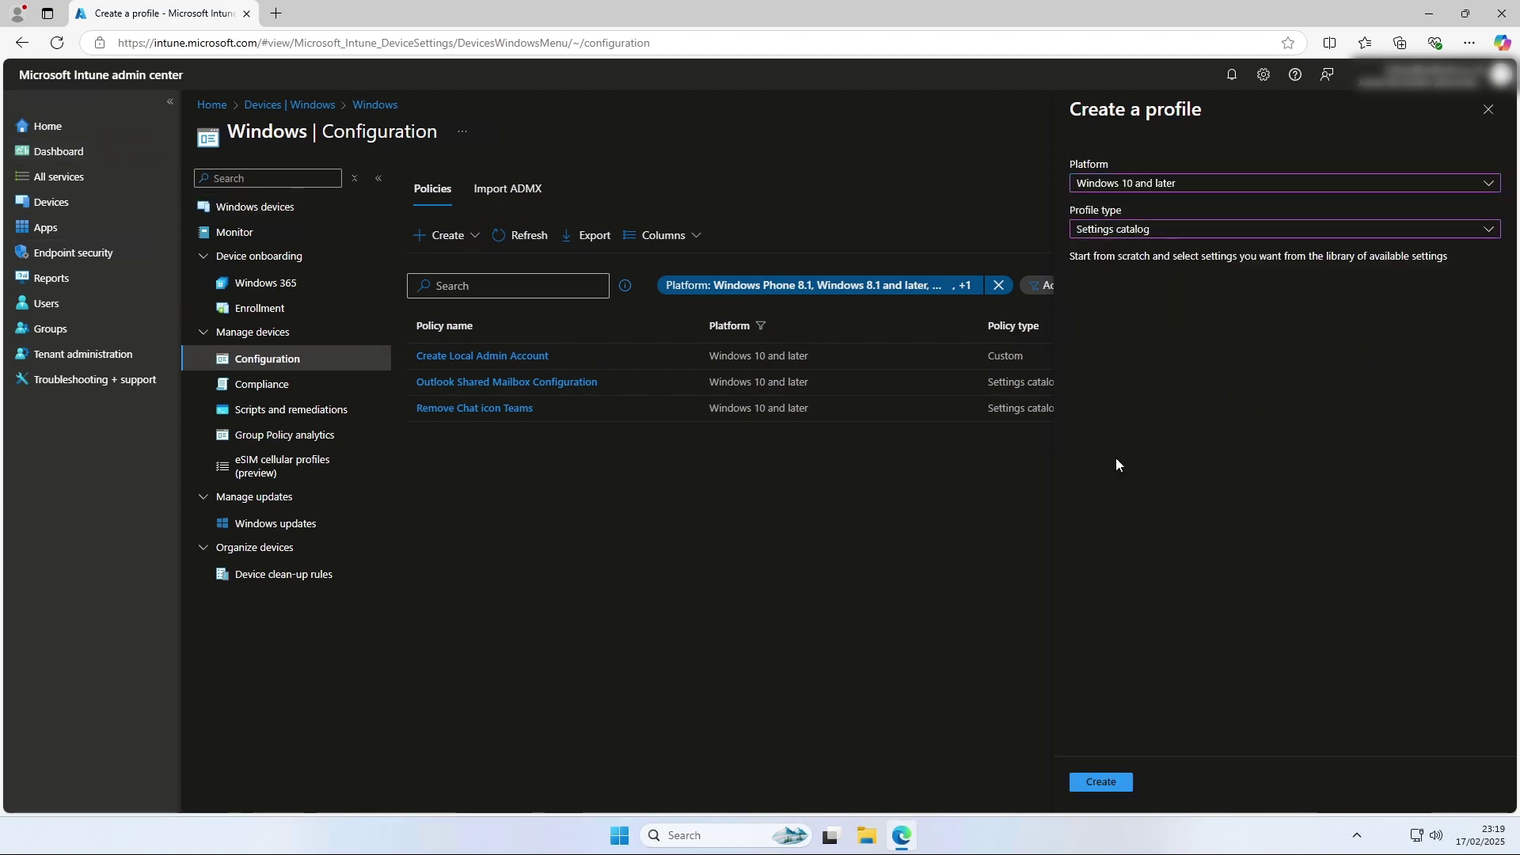
left_click(1101, 782)
- Name the profile 'Windows User Account Control UAC' and continue to configuration settings
left_click(428, 231)
type("Windows U")
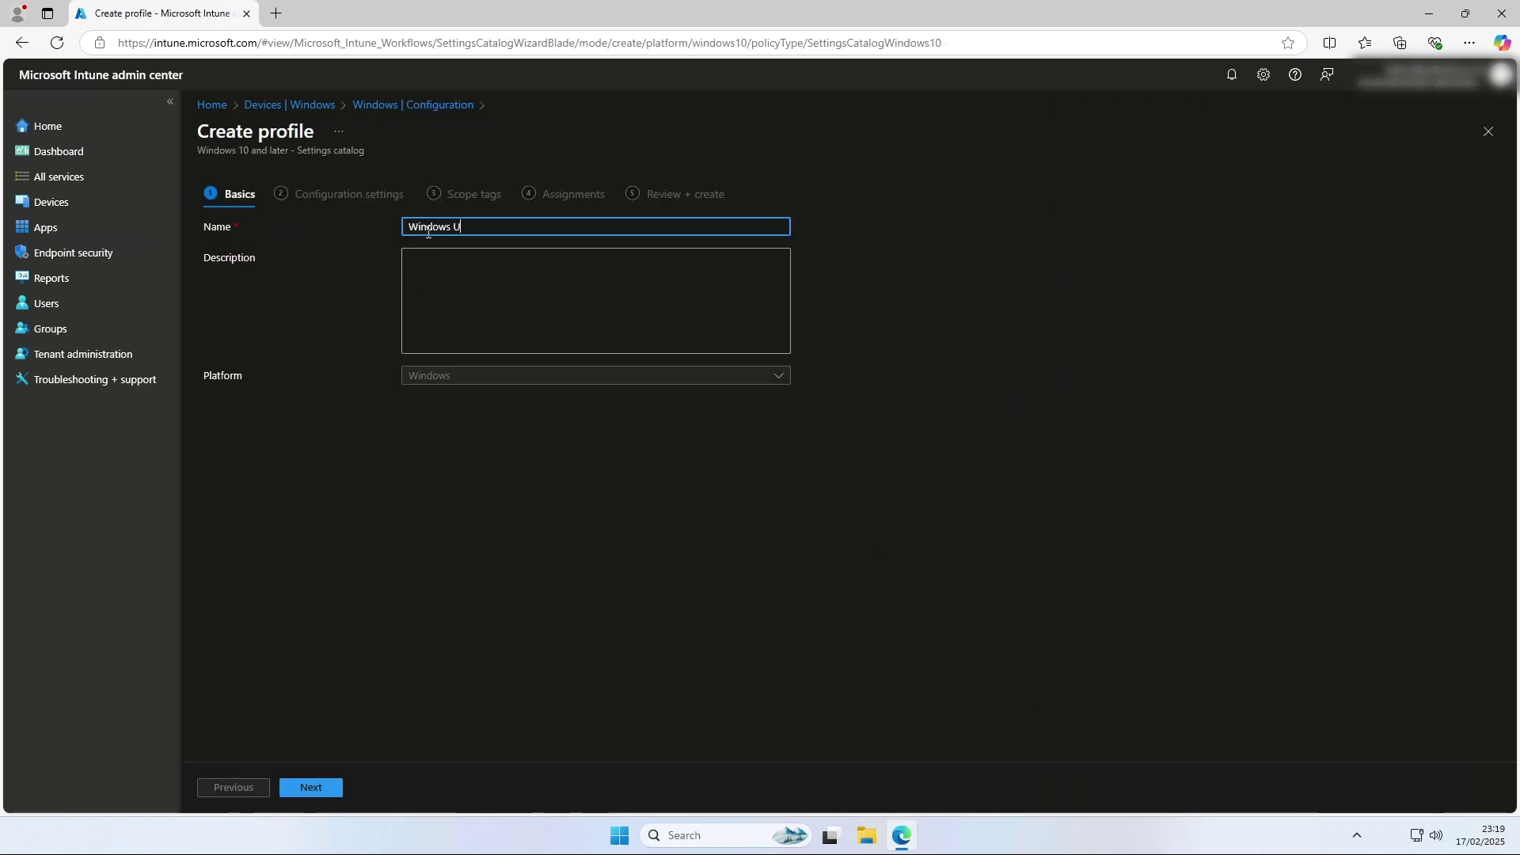
type("ser Account Control UAC")
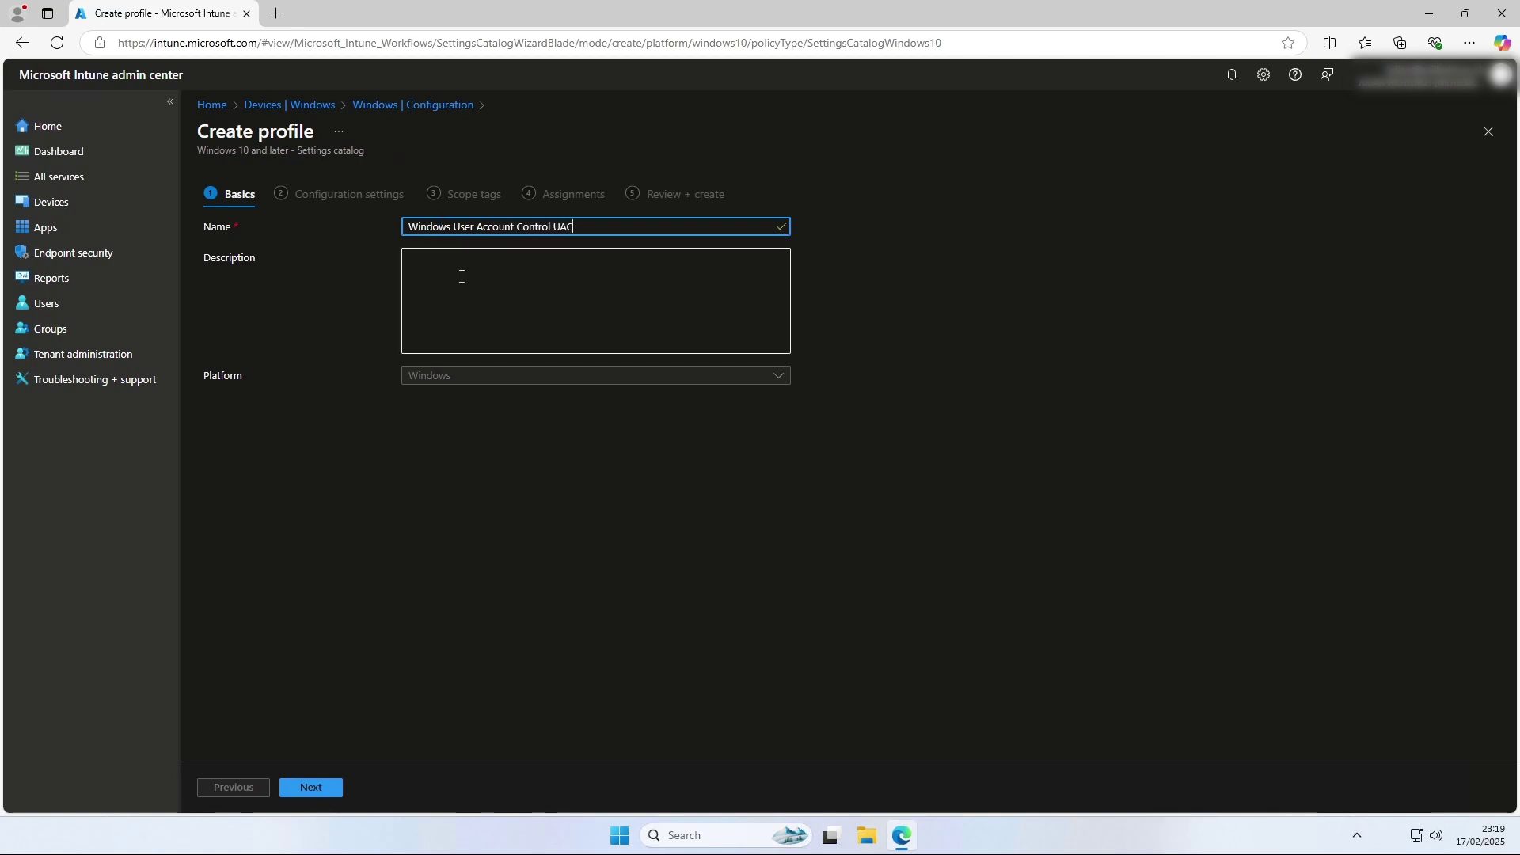
left_click(315, 788)
- Search the settings picker for 'User Account Control' and list the Local Policies Security Options results
left_click(242, 414)
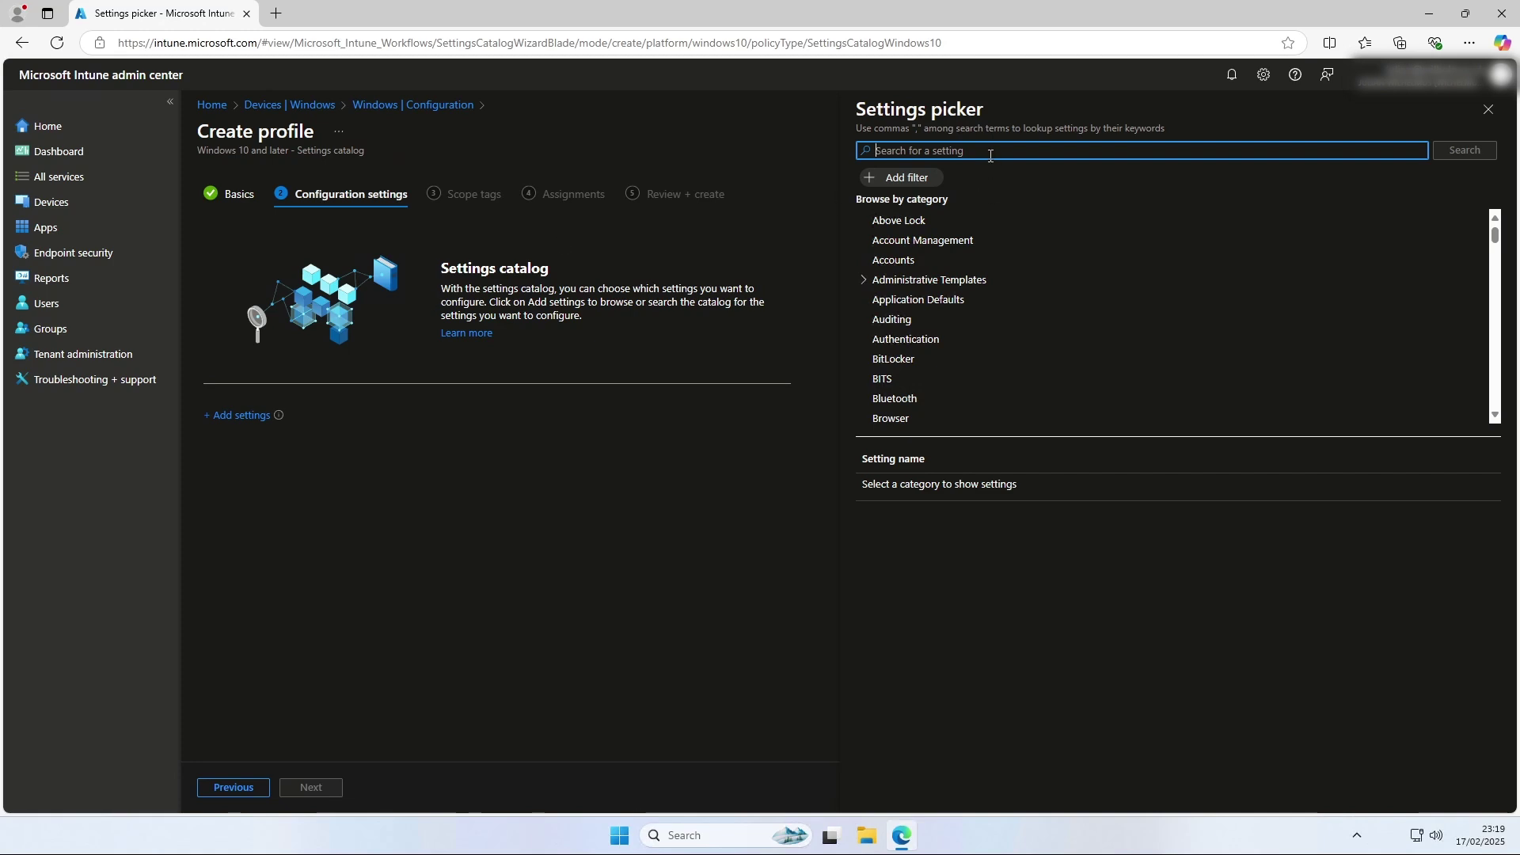
type("User Account ")
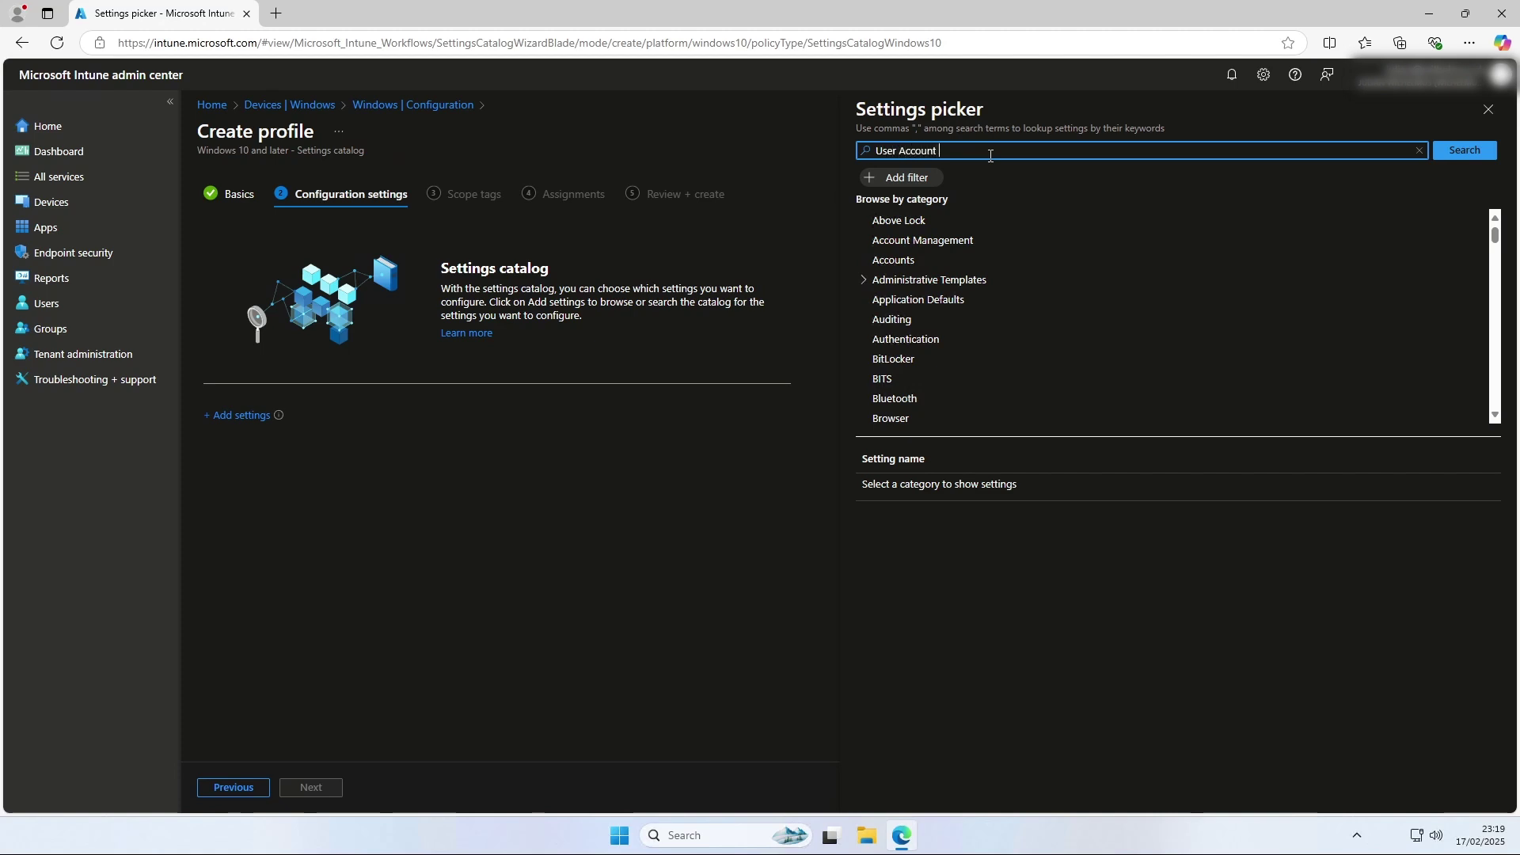
type("Control")
key("Return")
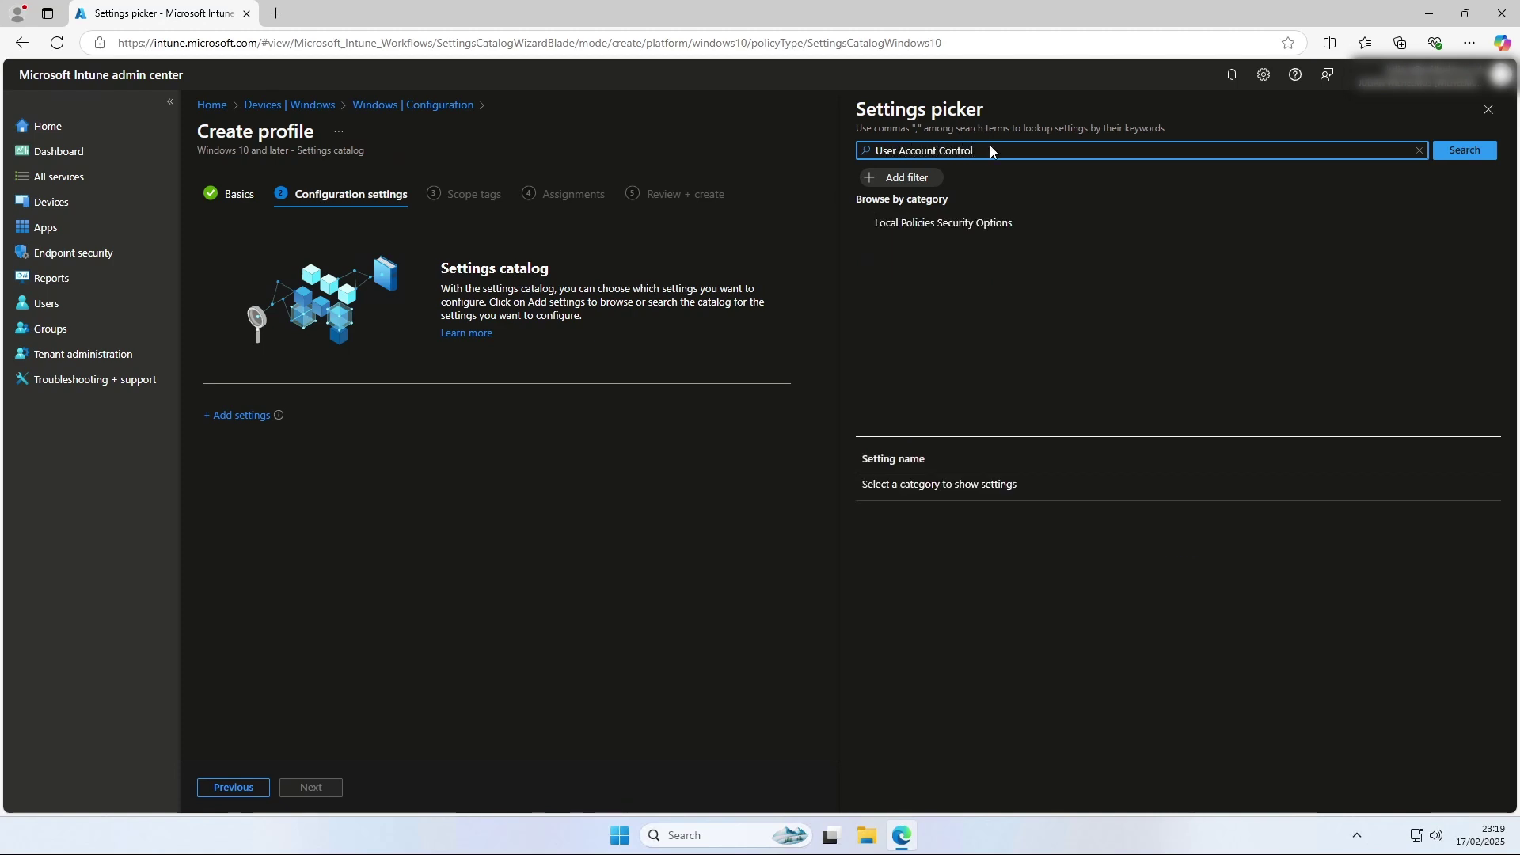
left_click(995, 230)
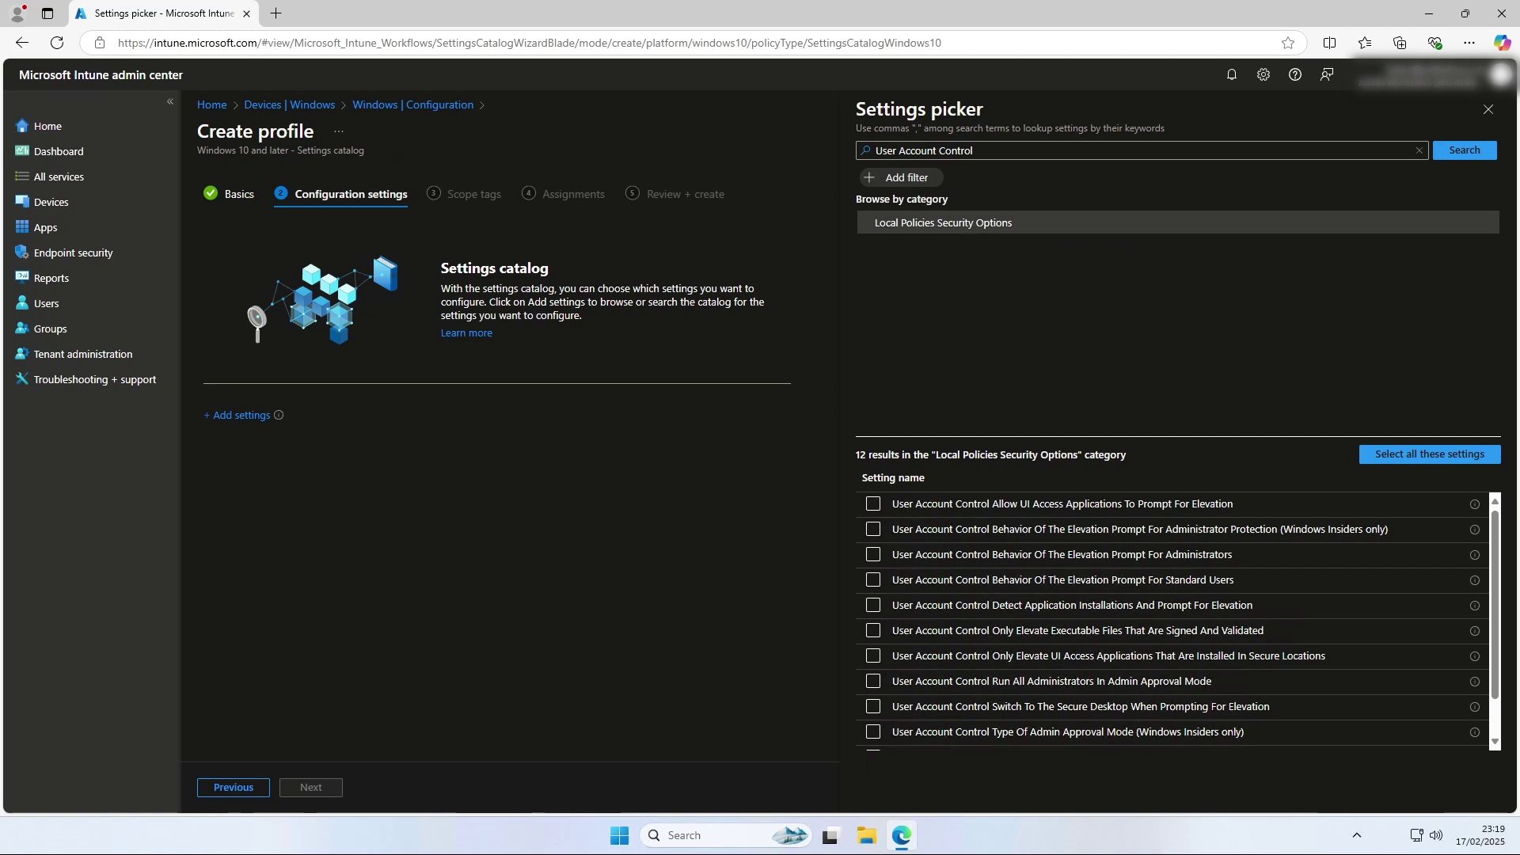
scroll(974, 585, "down", 1)
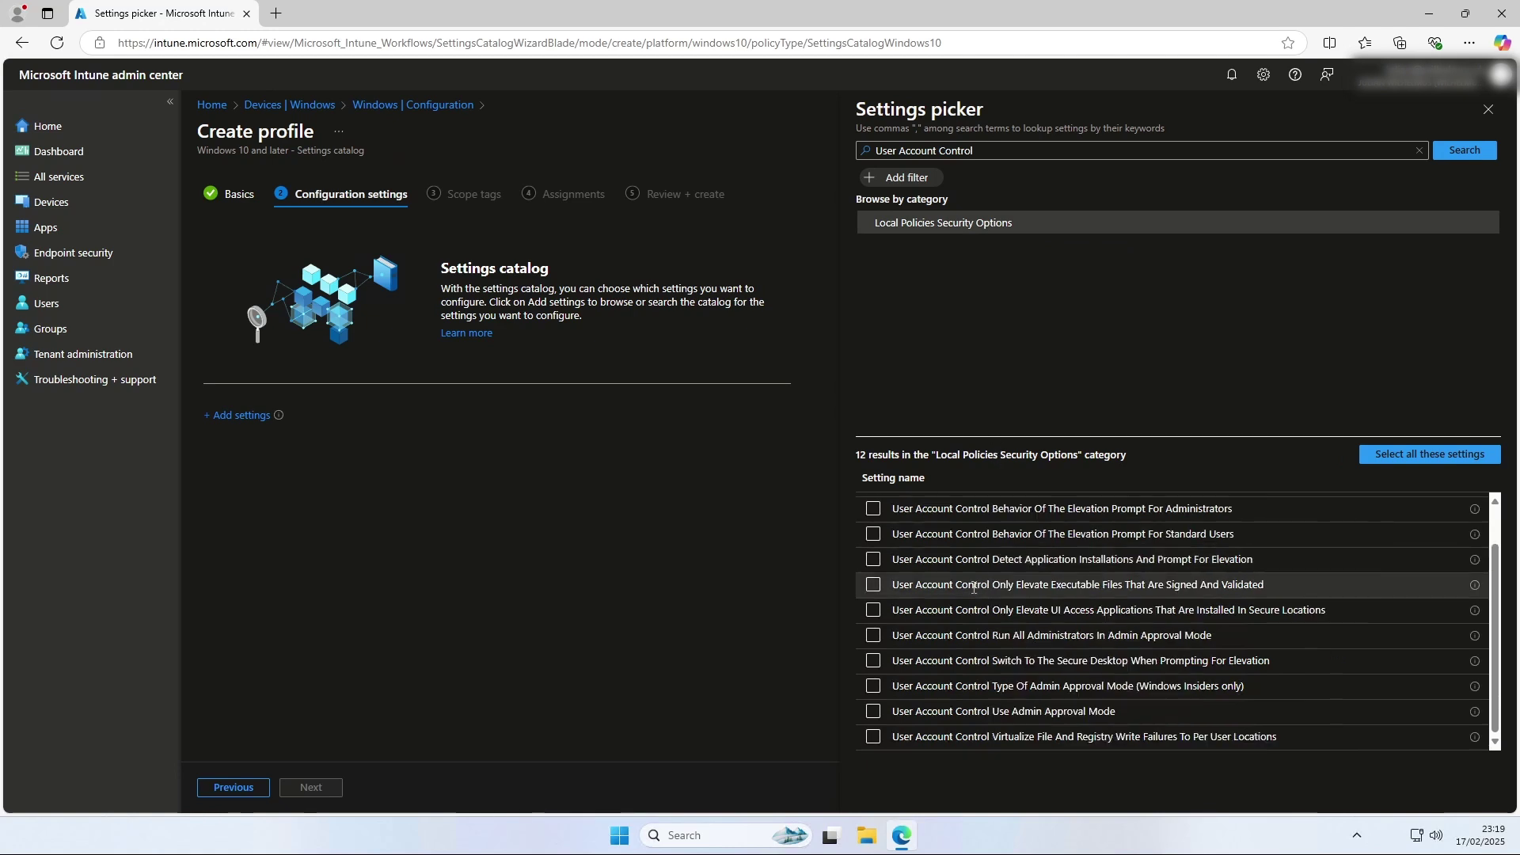
scroll(970, 596, "up", 1)
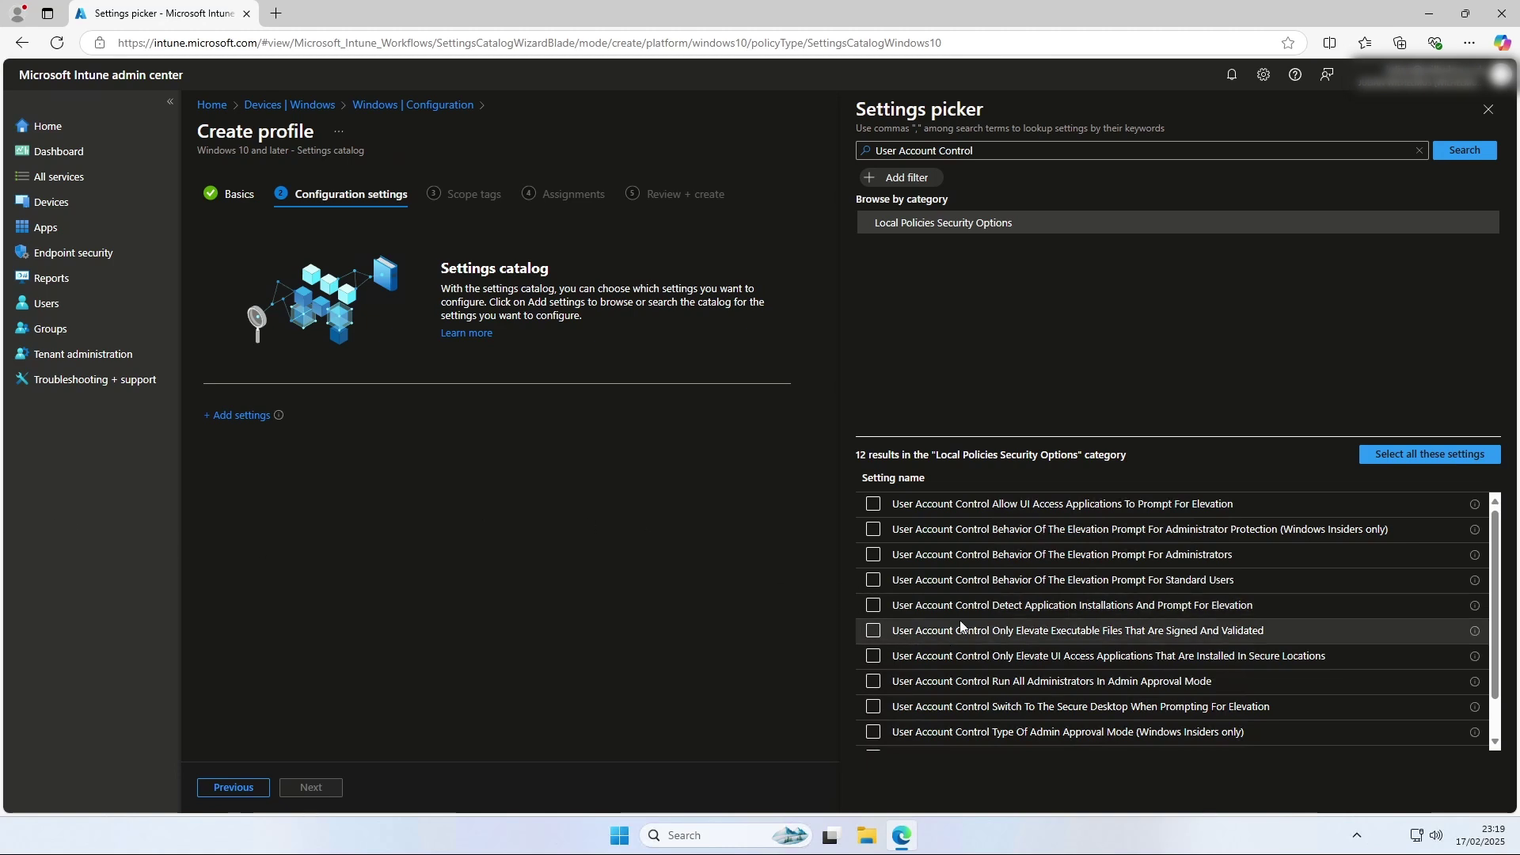
scroll(958, 623, "down", 1)
scroll(956, 625, "up", 1)
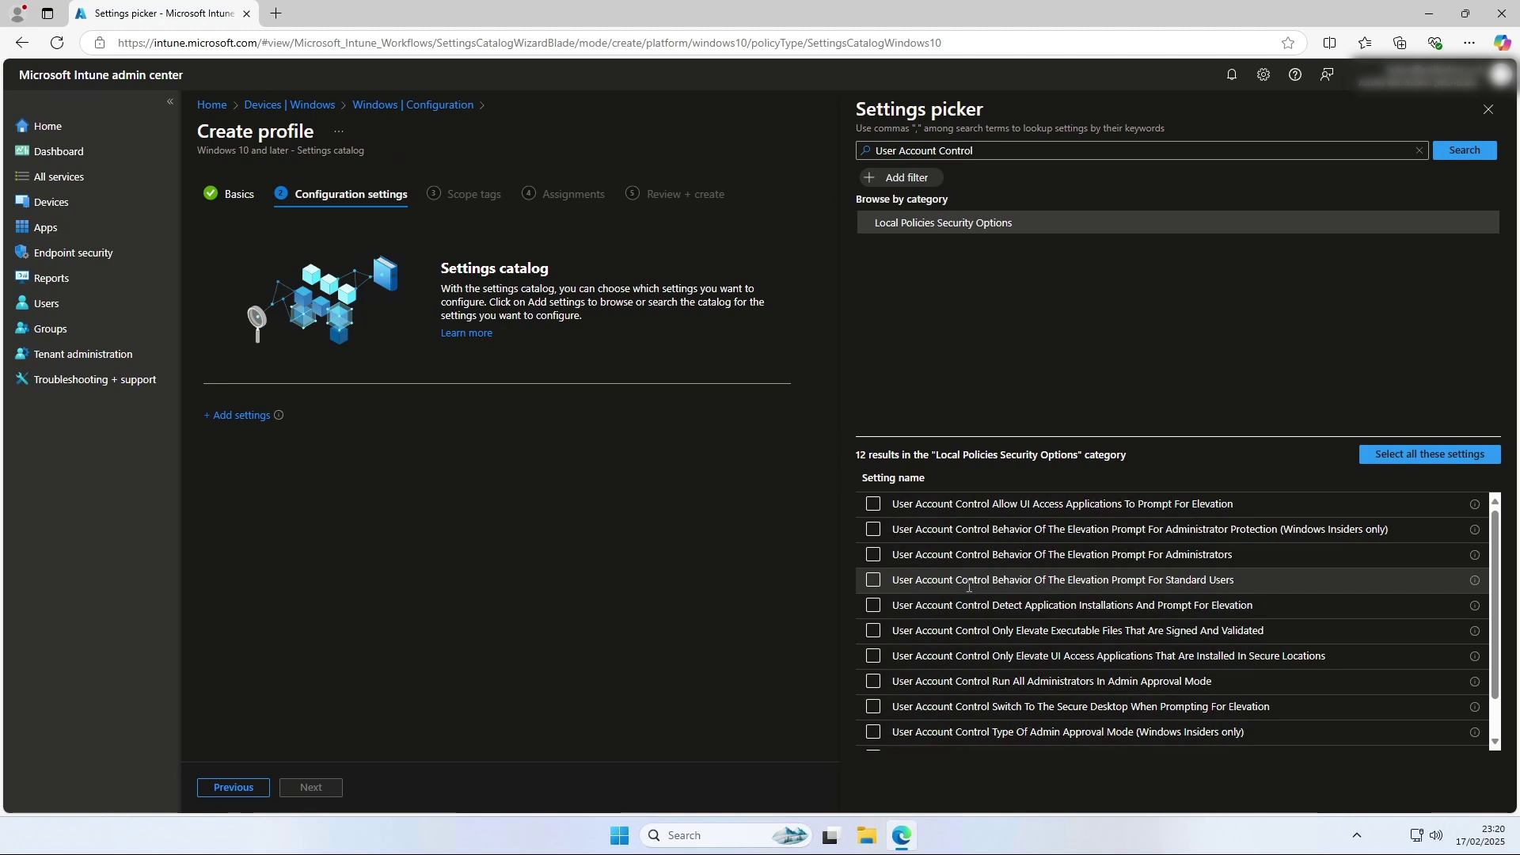
- Add, then remove again, the admin prompt, standard user prompt and installation detection settings
left_click(872, 557)
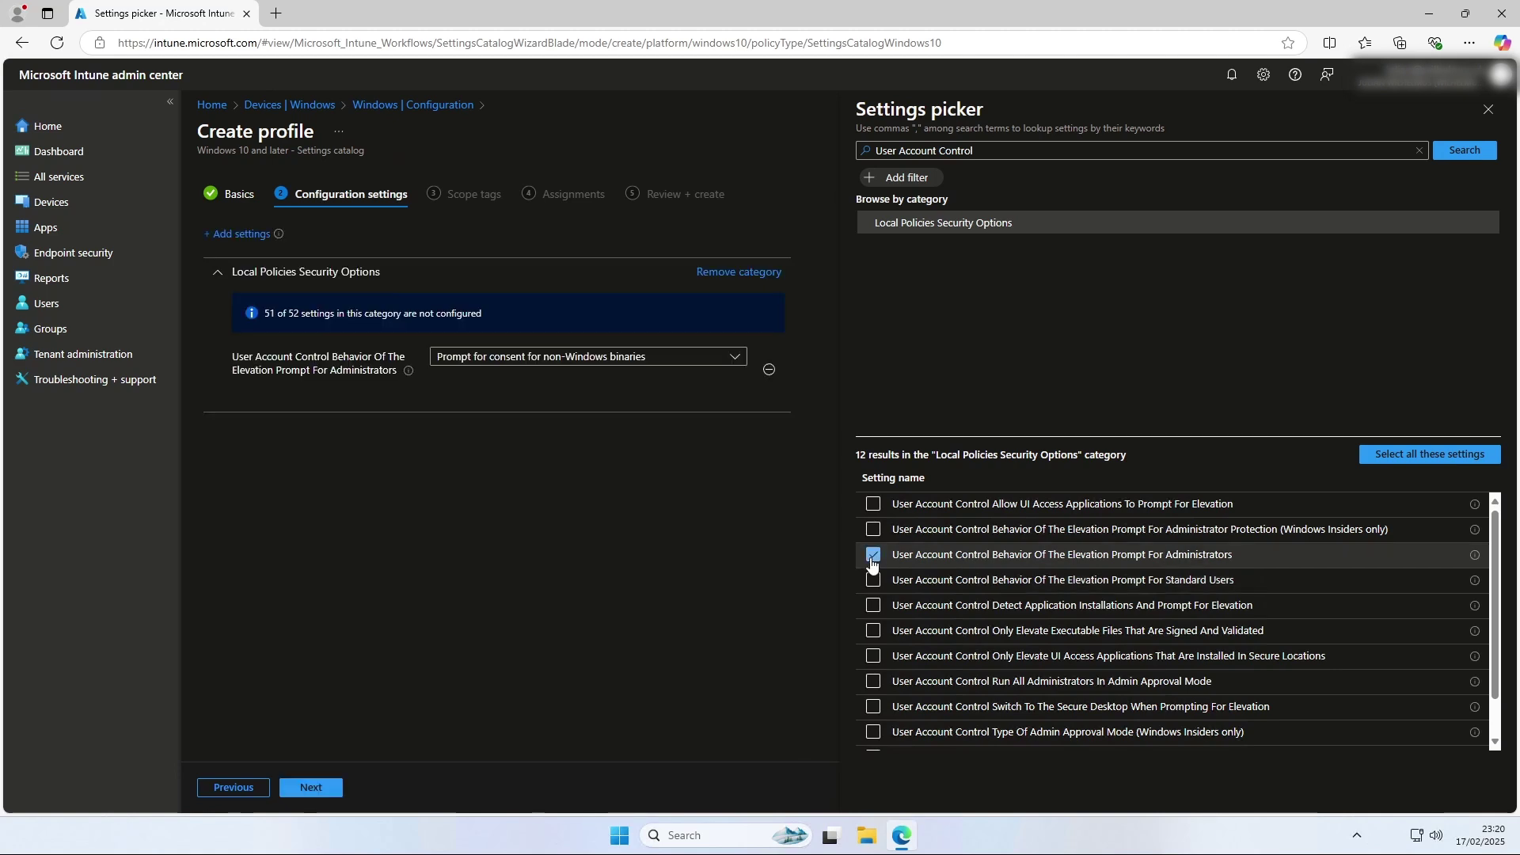
left_click(874, 579)
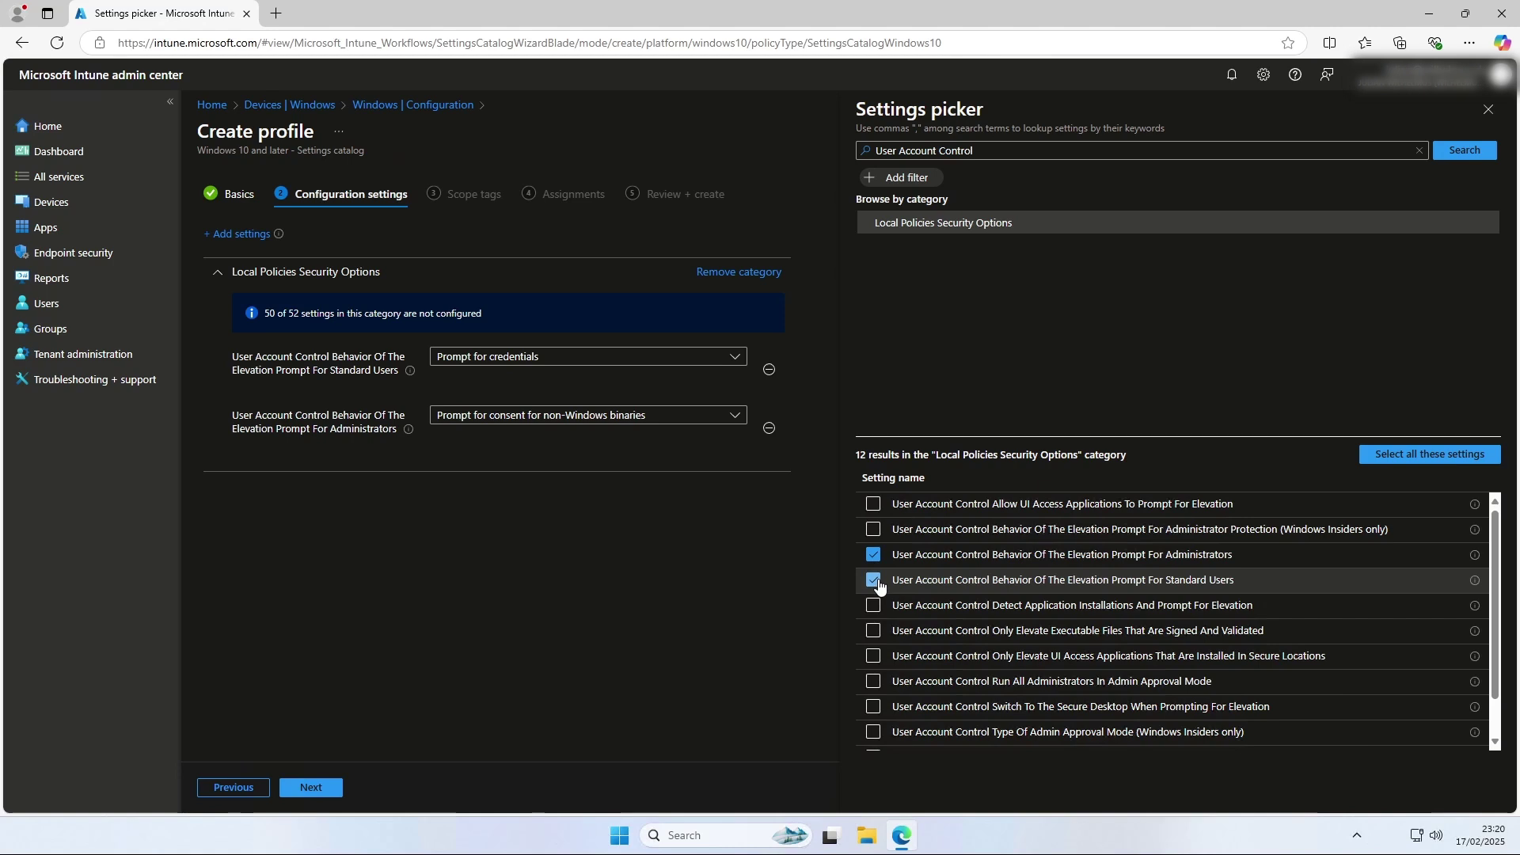
left_click(874, 605)
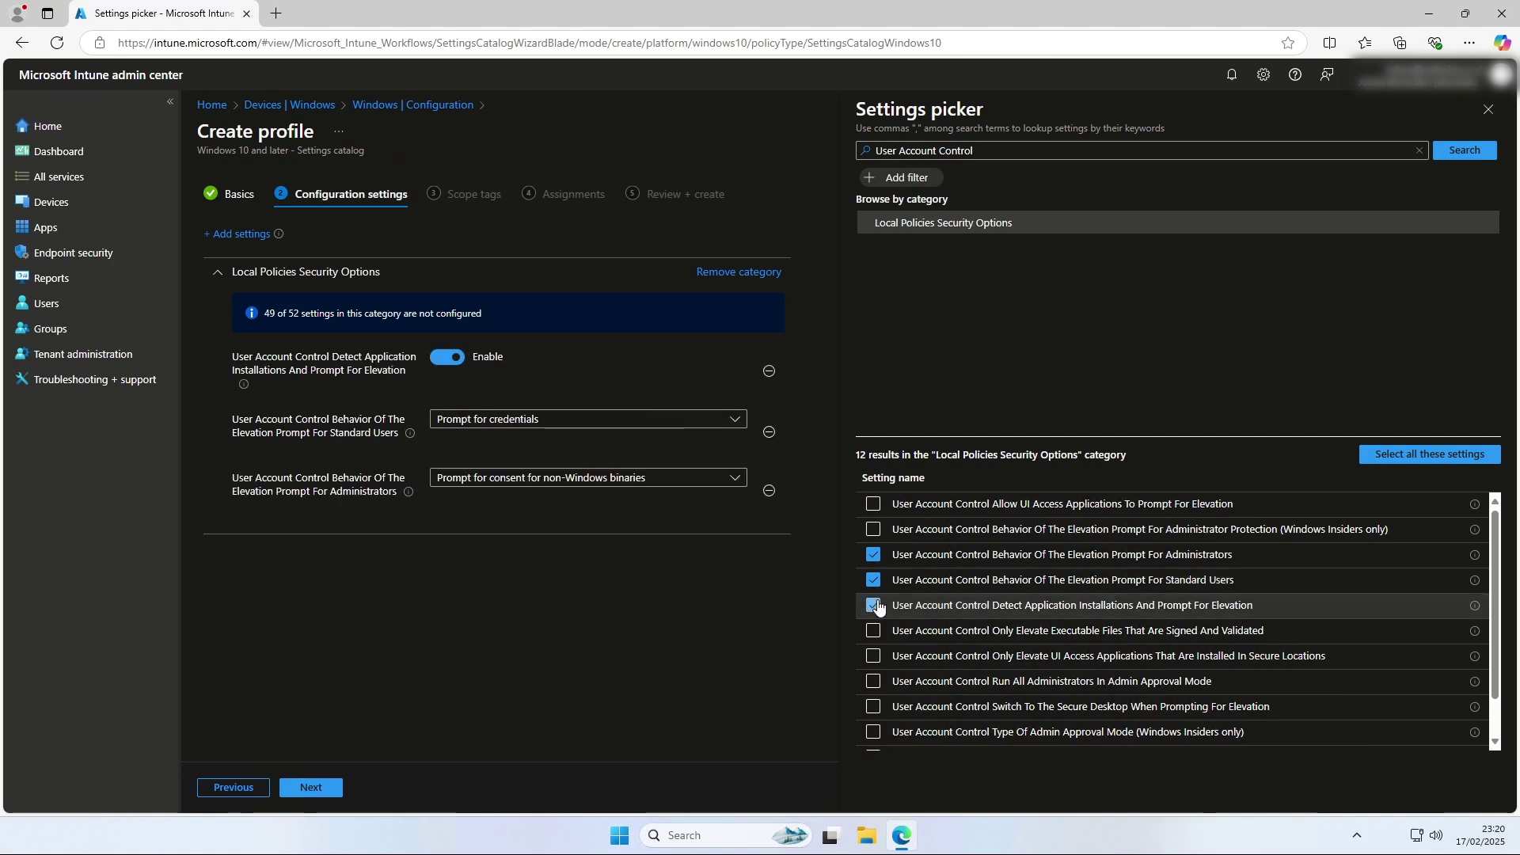
left_click(768, 371)
left_click(768, 432)
left_click(771, 424)
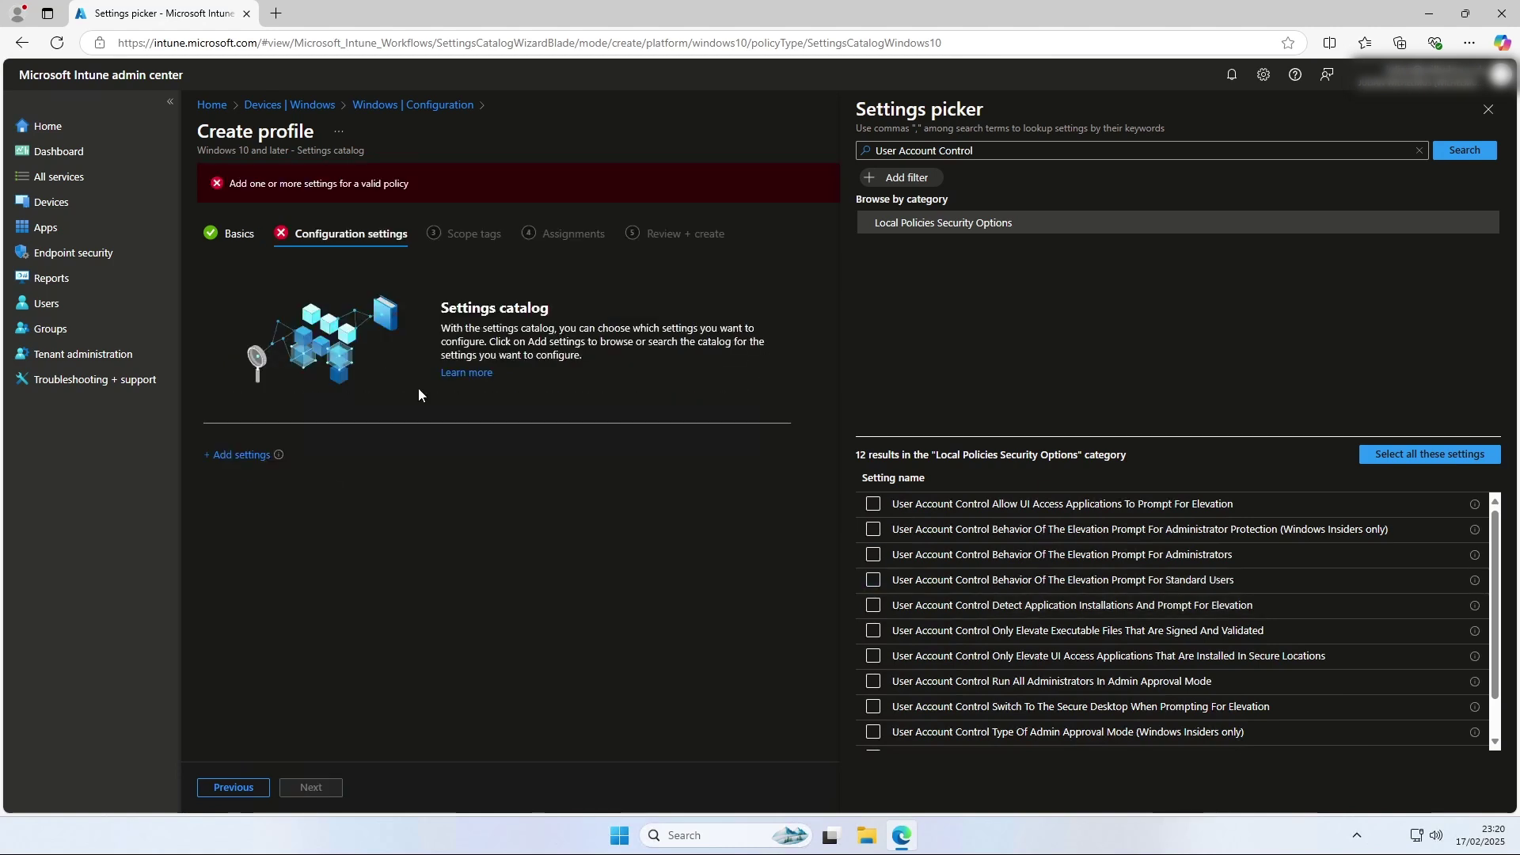
- Add elevation prompts: admins consent on secure desktop, standard users automatically denied
left_click(873, 554)
left_click(523, 358)
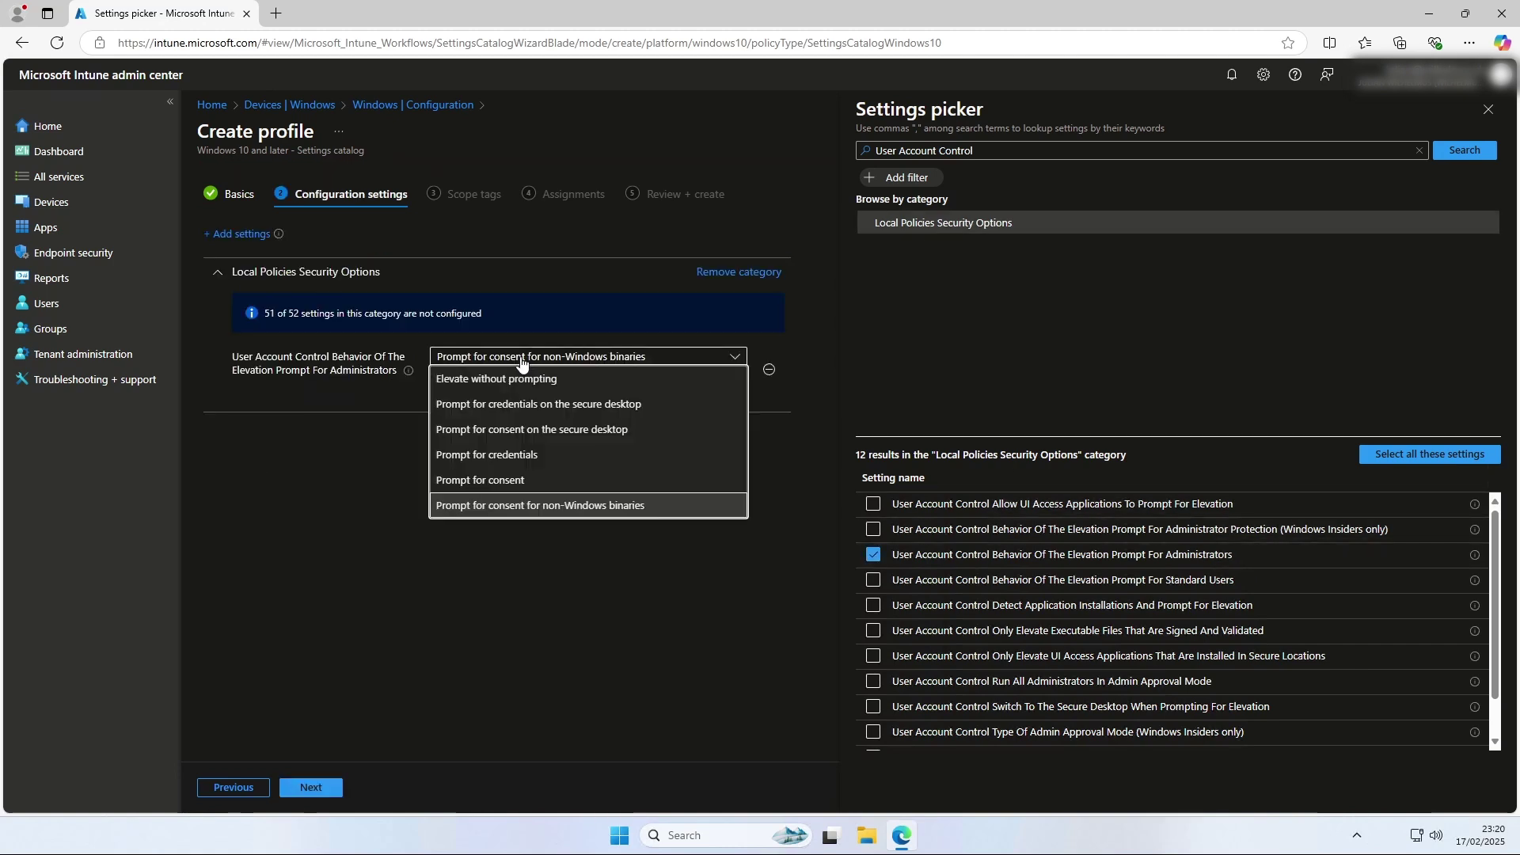
left_click(521, 429)
left_click(873, 579)
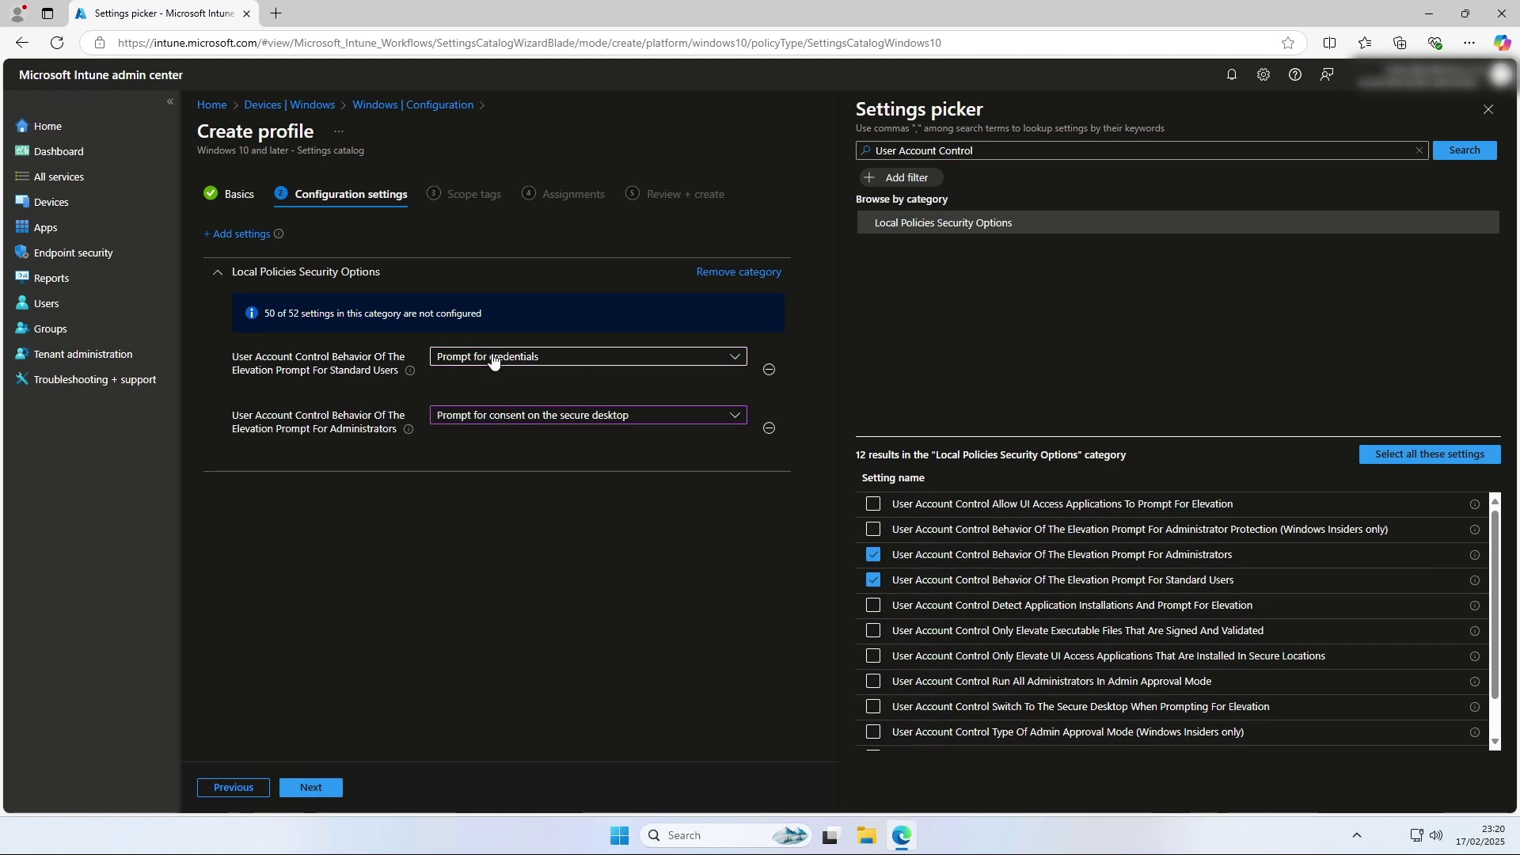
left_click(495, 359)
left_click(506, 382)
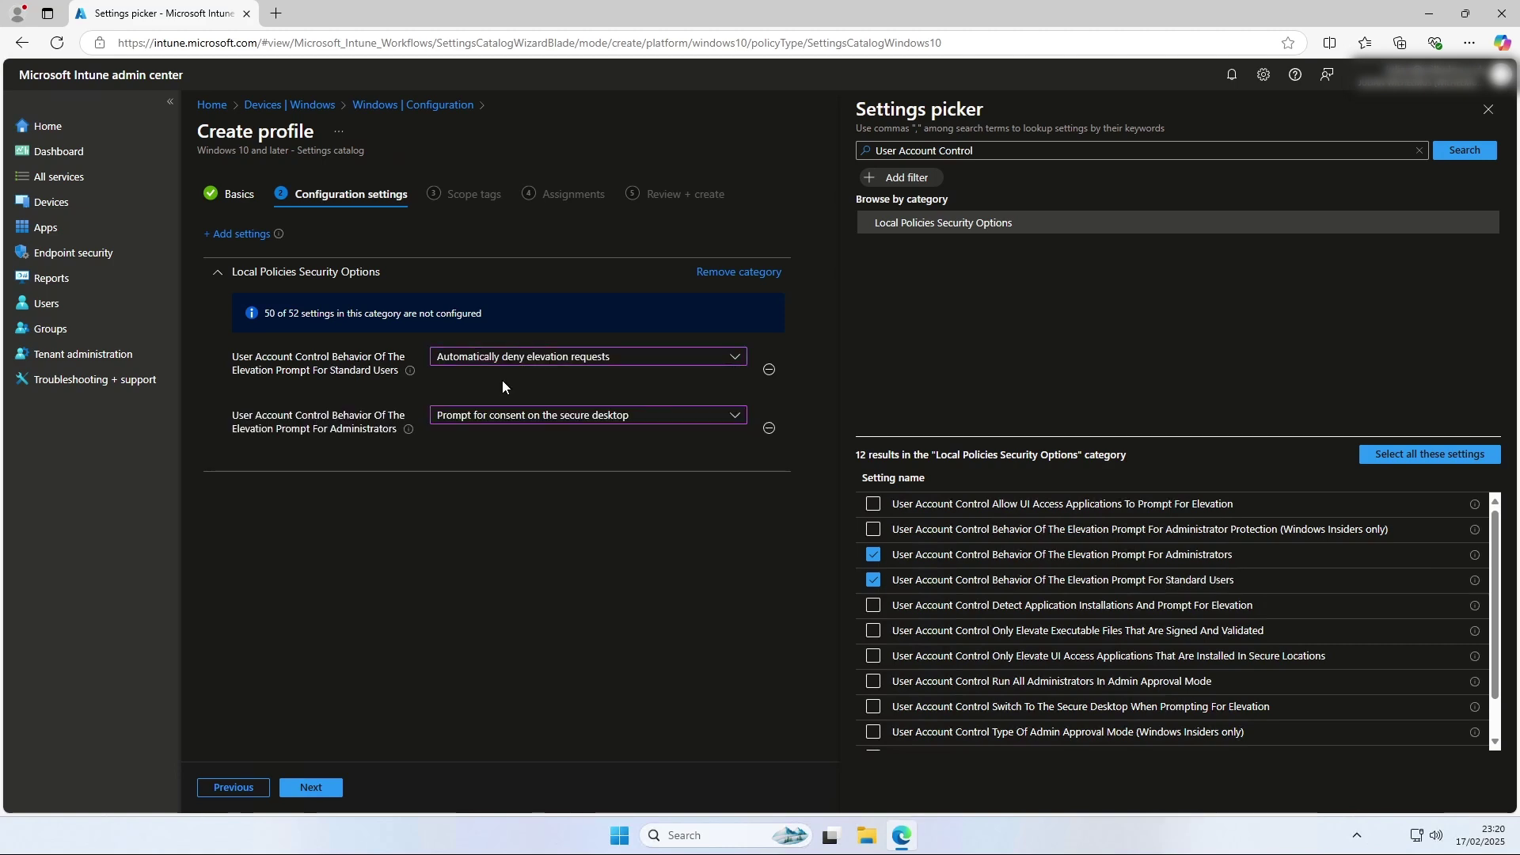
- Add installation detection, secure-location UI Access, Admin Approval Mode and secure desktop settings, enabling Use Admin Approval Mode
left_click(873, 606)
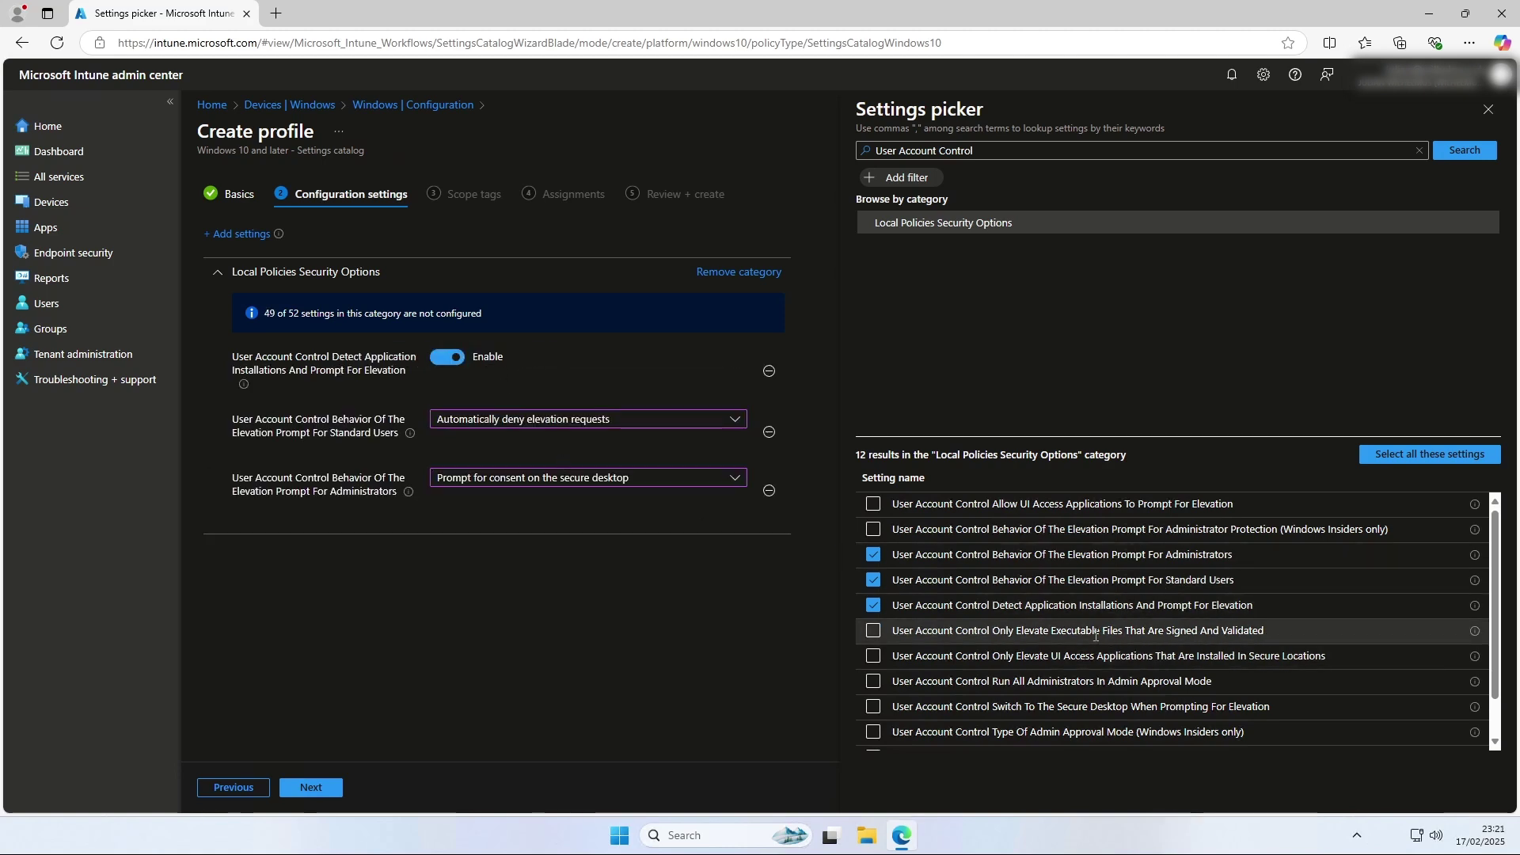
left_click(1072, 655)
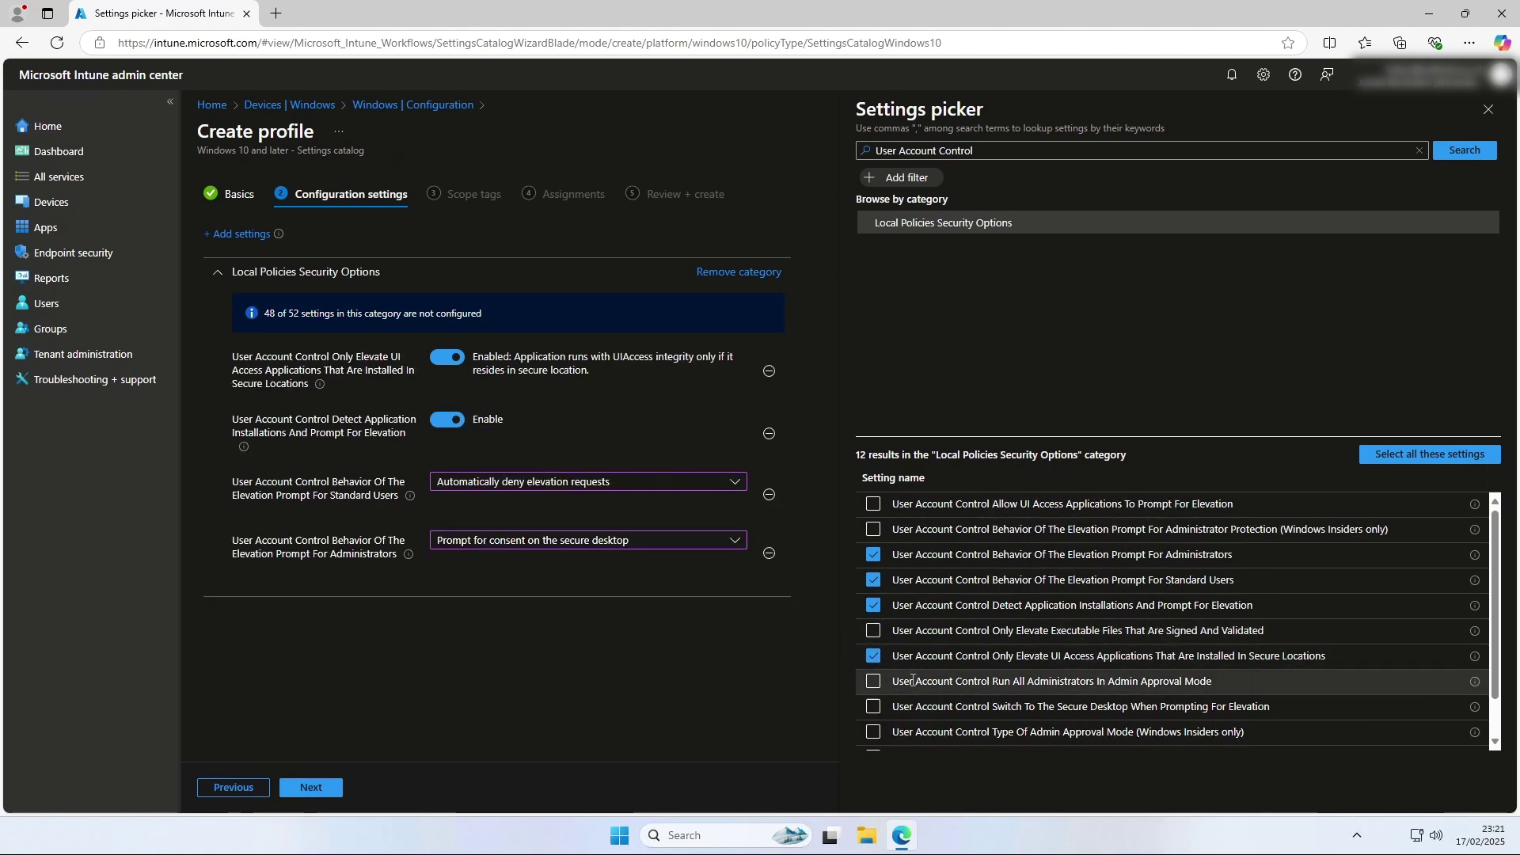
left_click(873, 680)
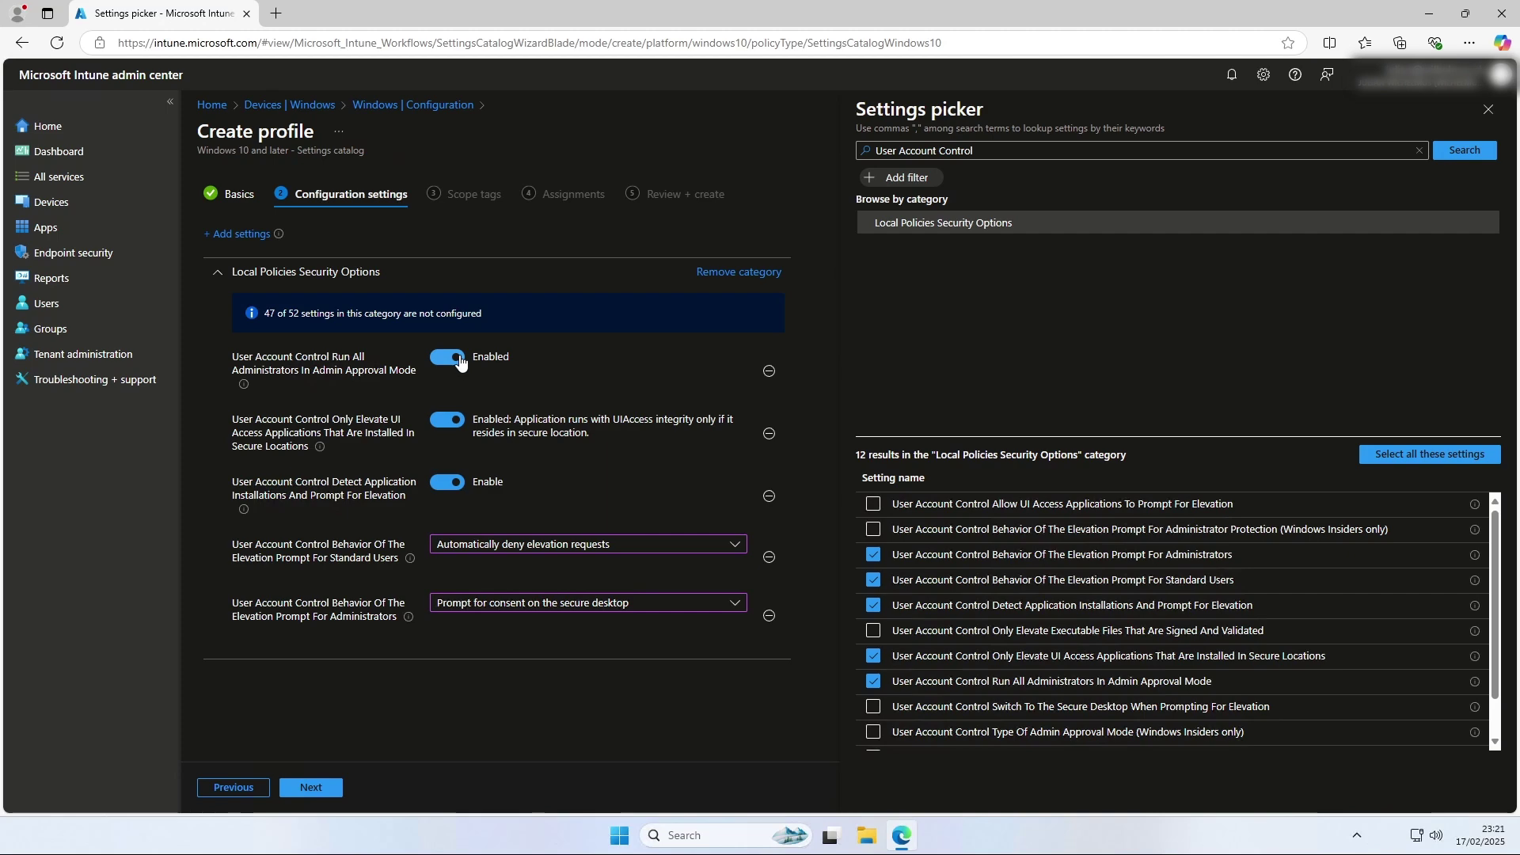
left_click(873, 706)
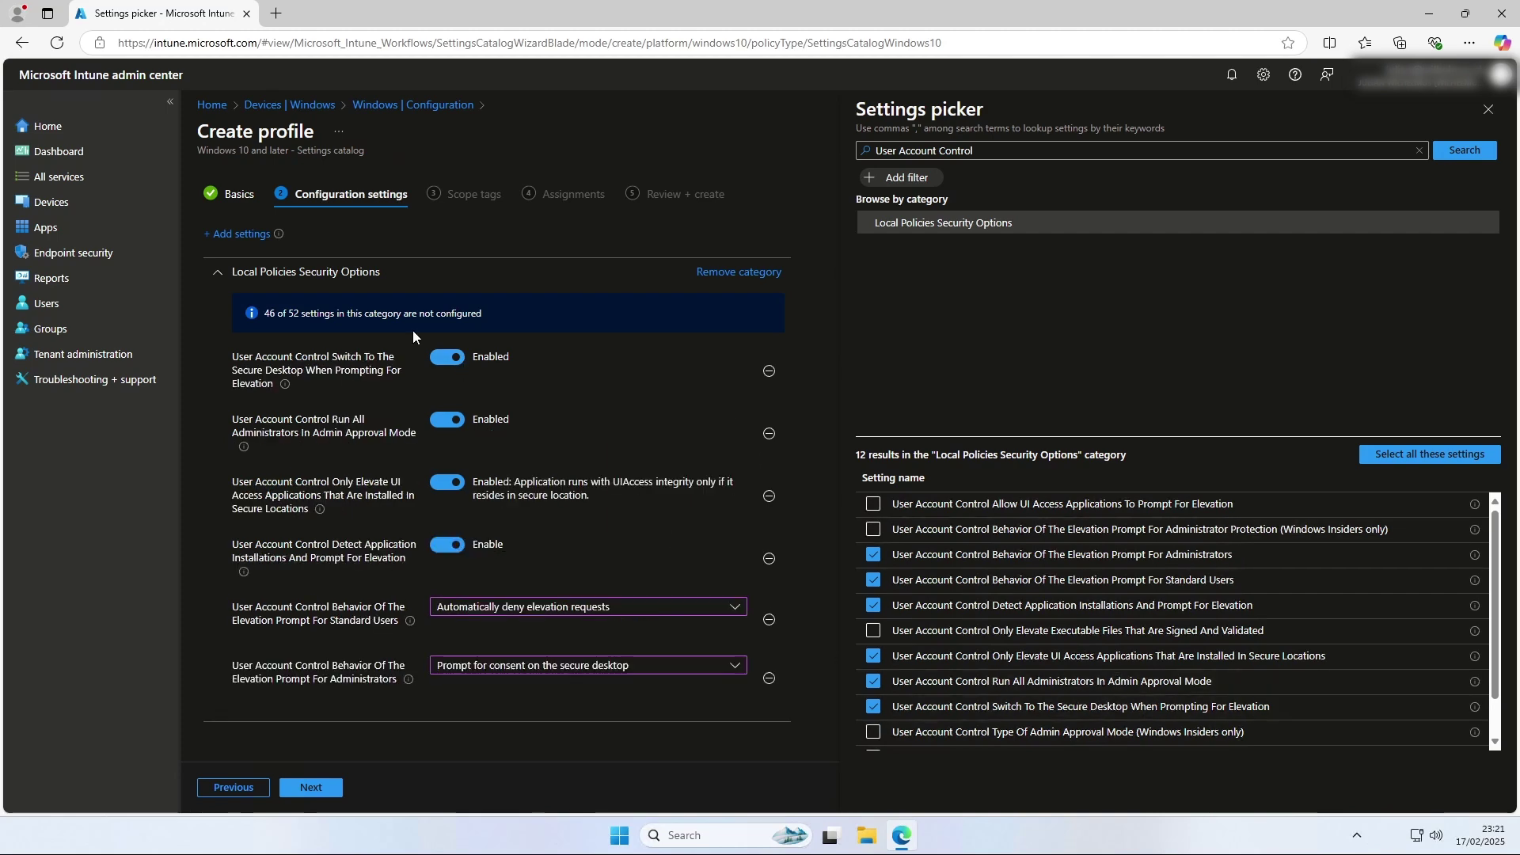
scroll(1108, 580, "down", 2)
left_click(873, 711)
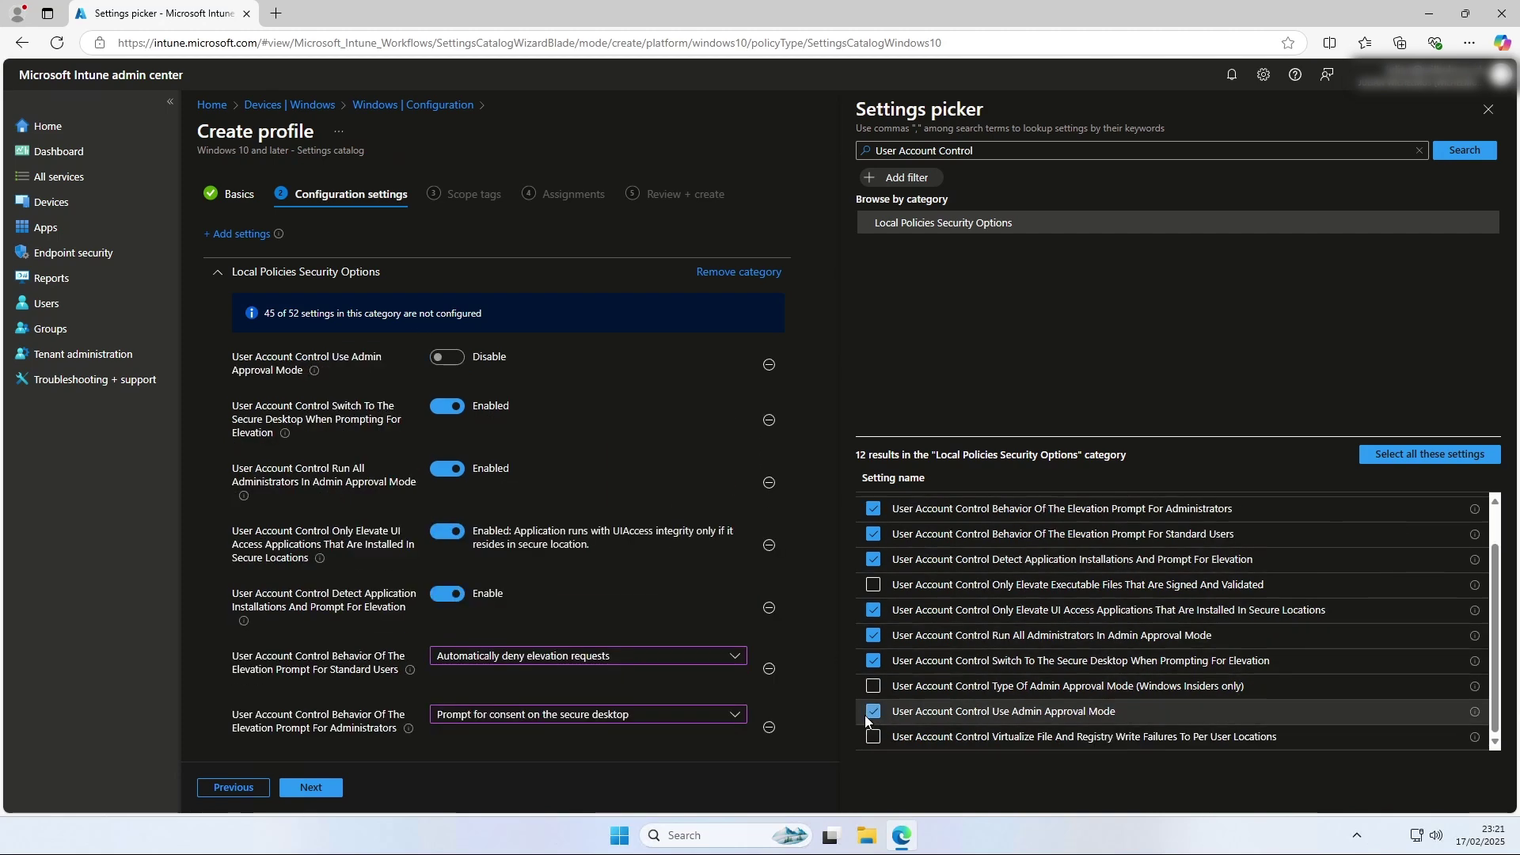
left_click(444, 360)
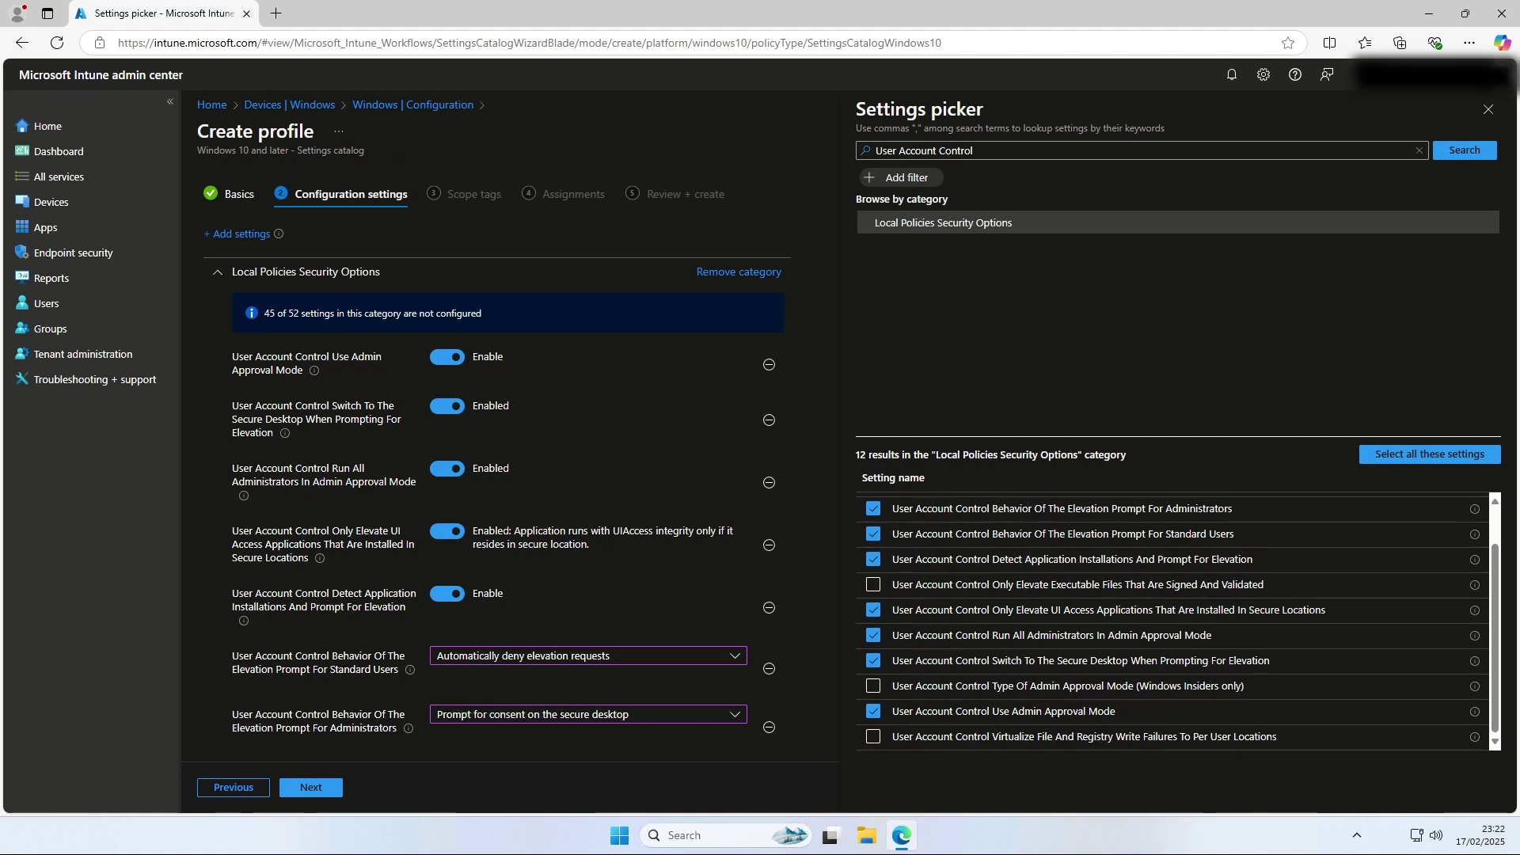
- Skip scope tags, assign the policy to All Users, create it and open its summary
left_click(309, 787)
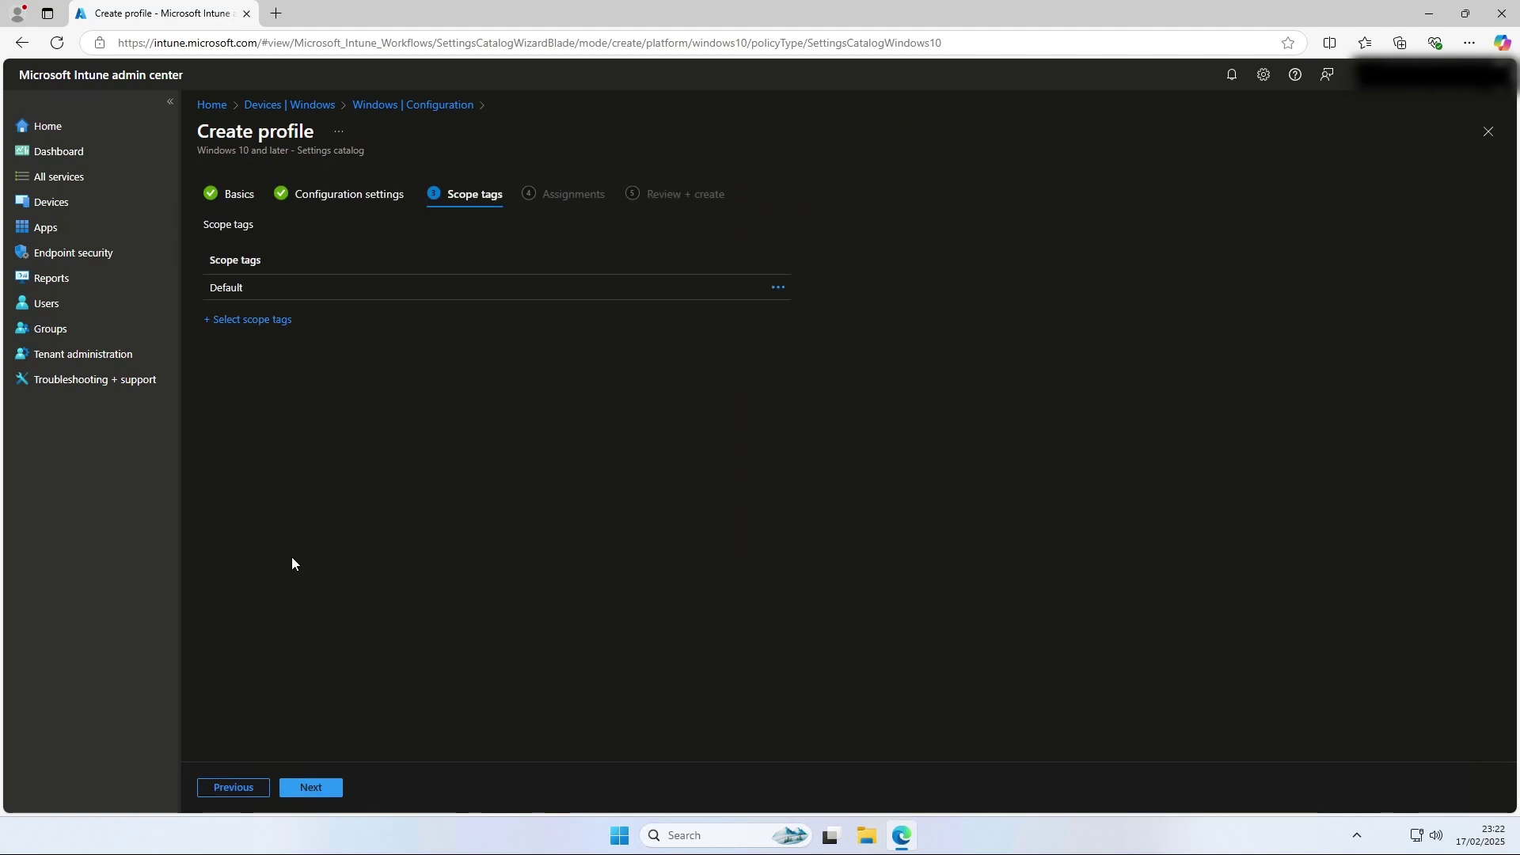
left_click(311, 787)
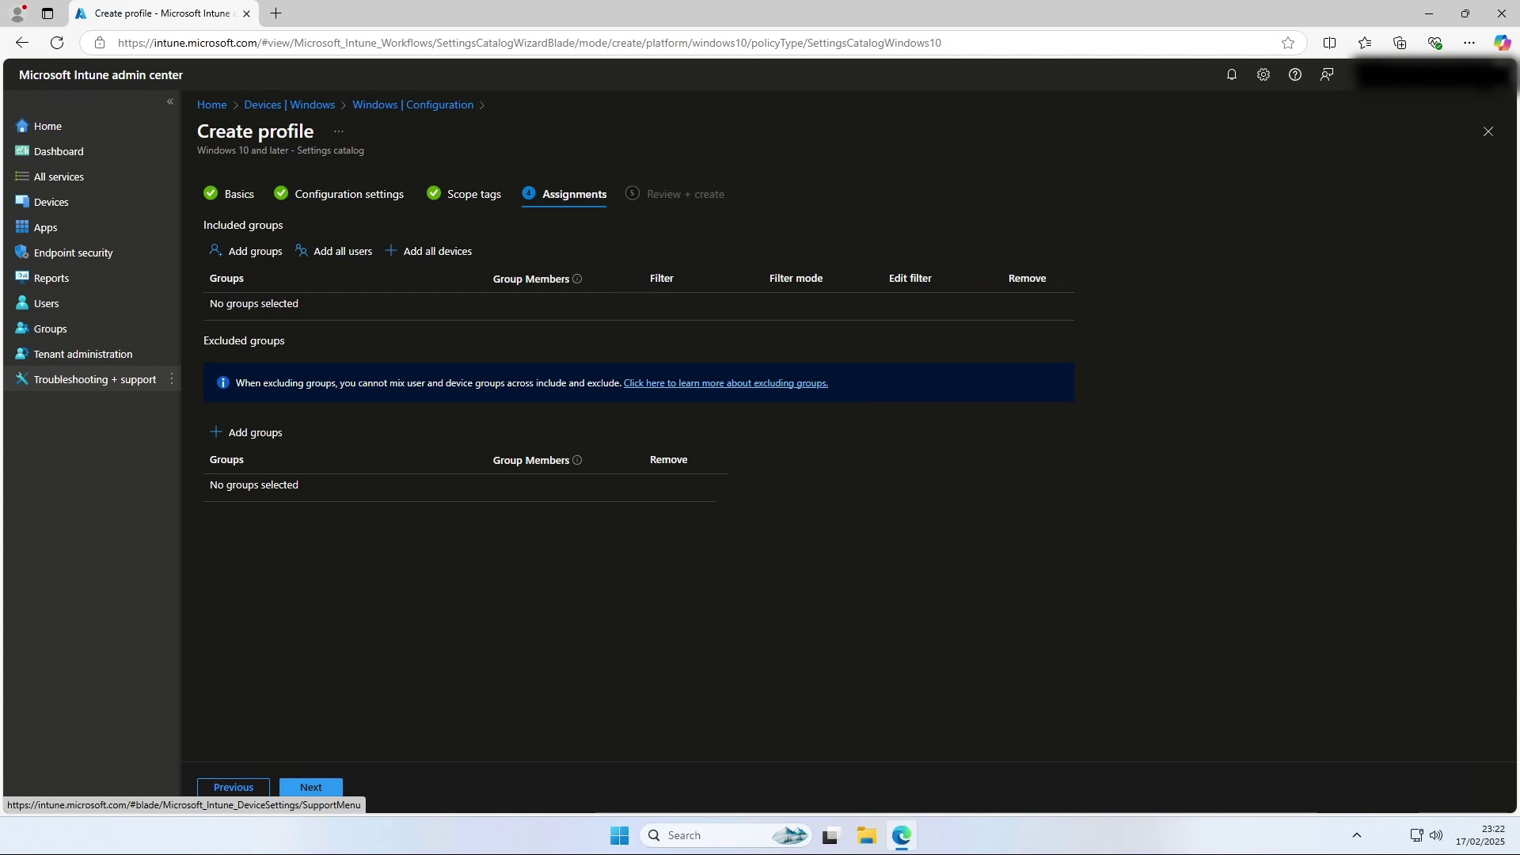
left_click(309, 254)
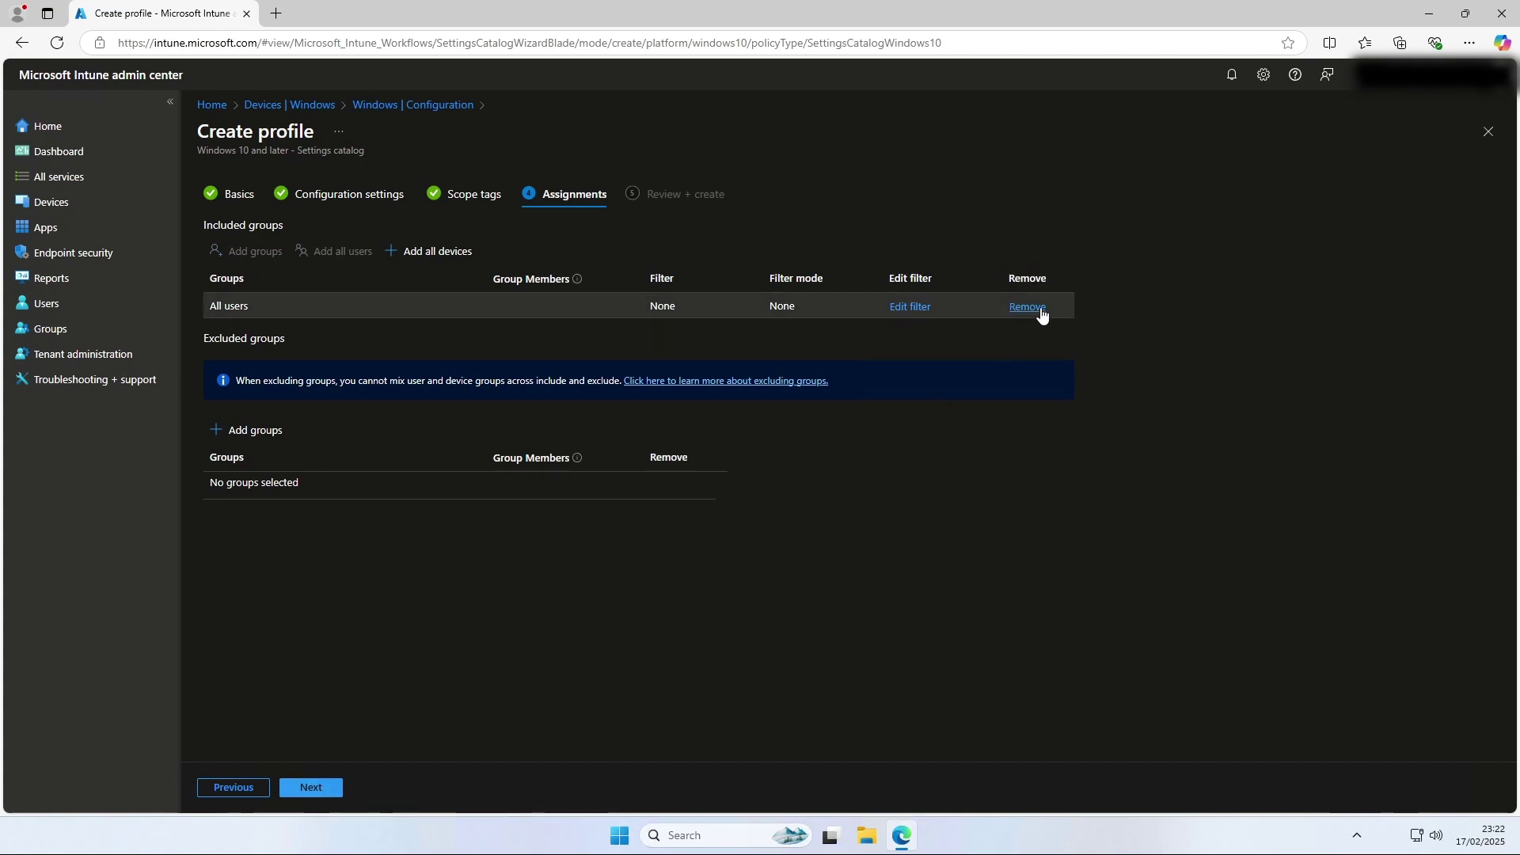
left_click(318, 786)
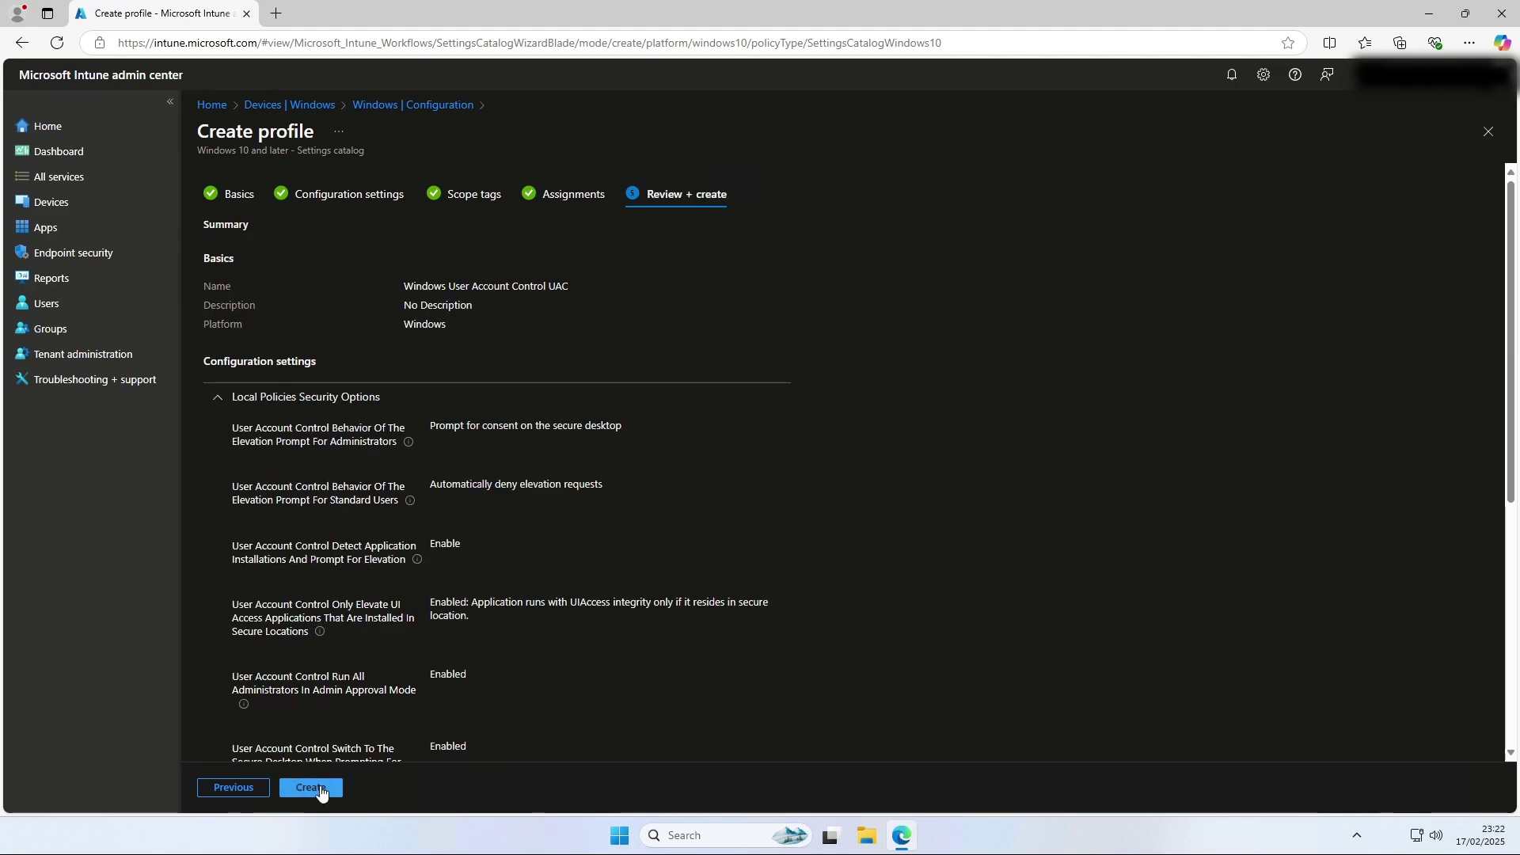
left_click(322, 788)
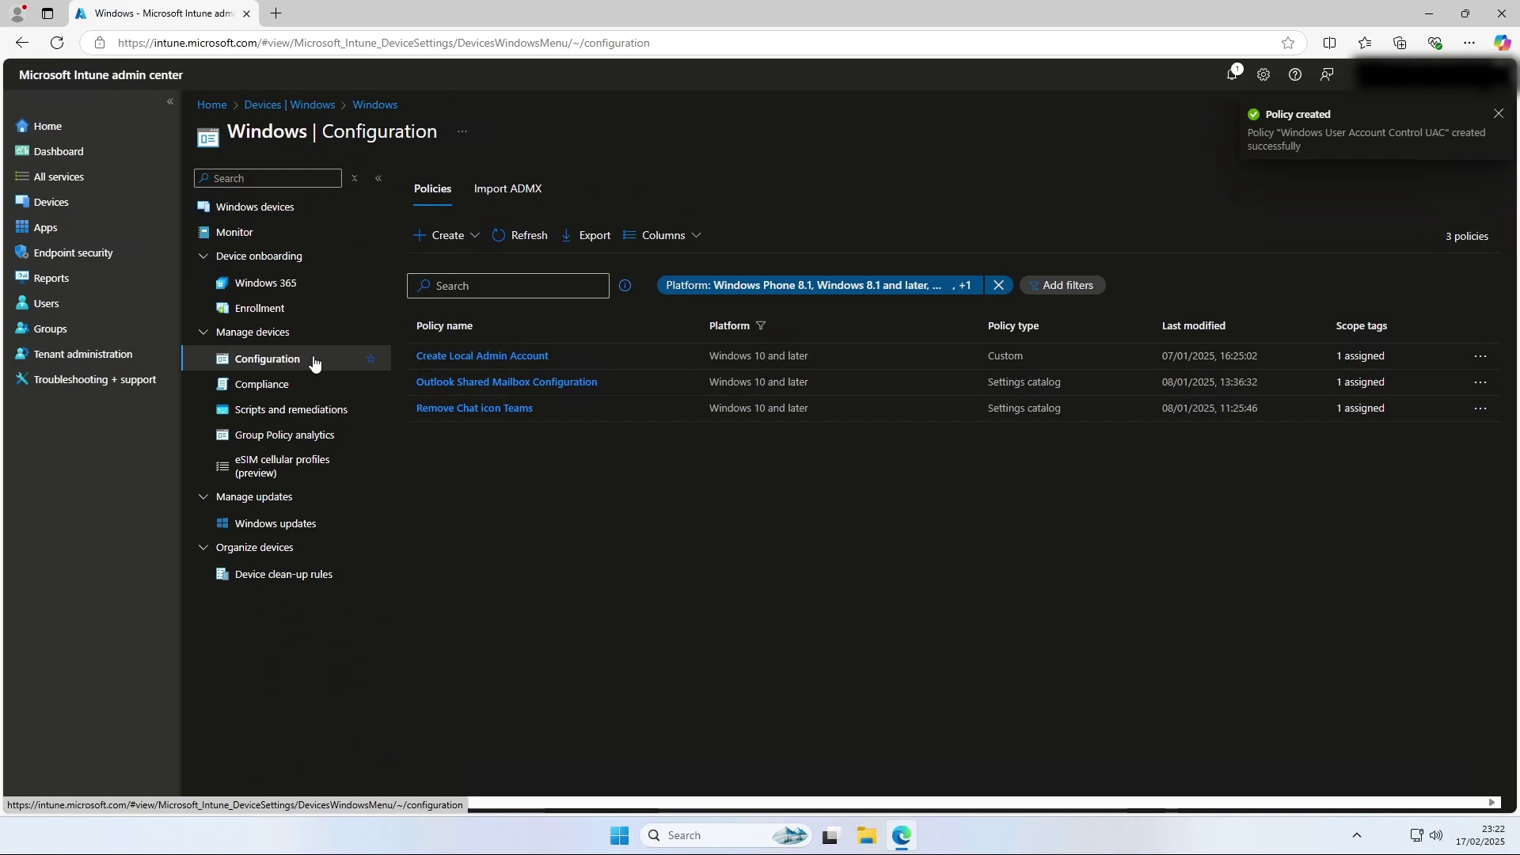
left_click(497, 435)
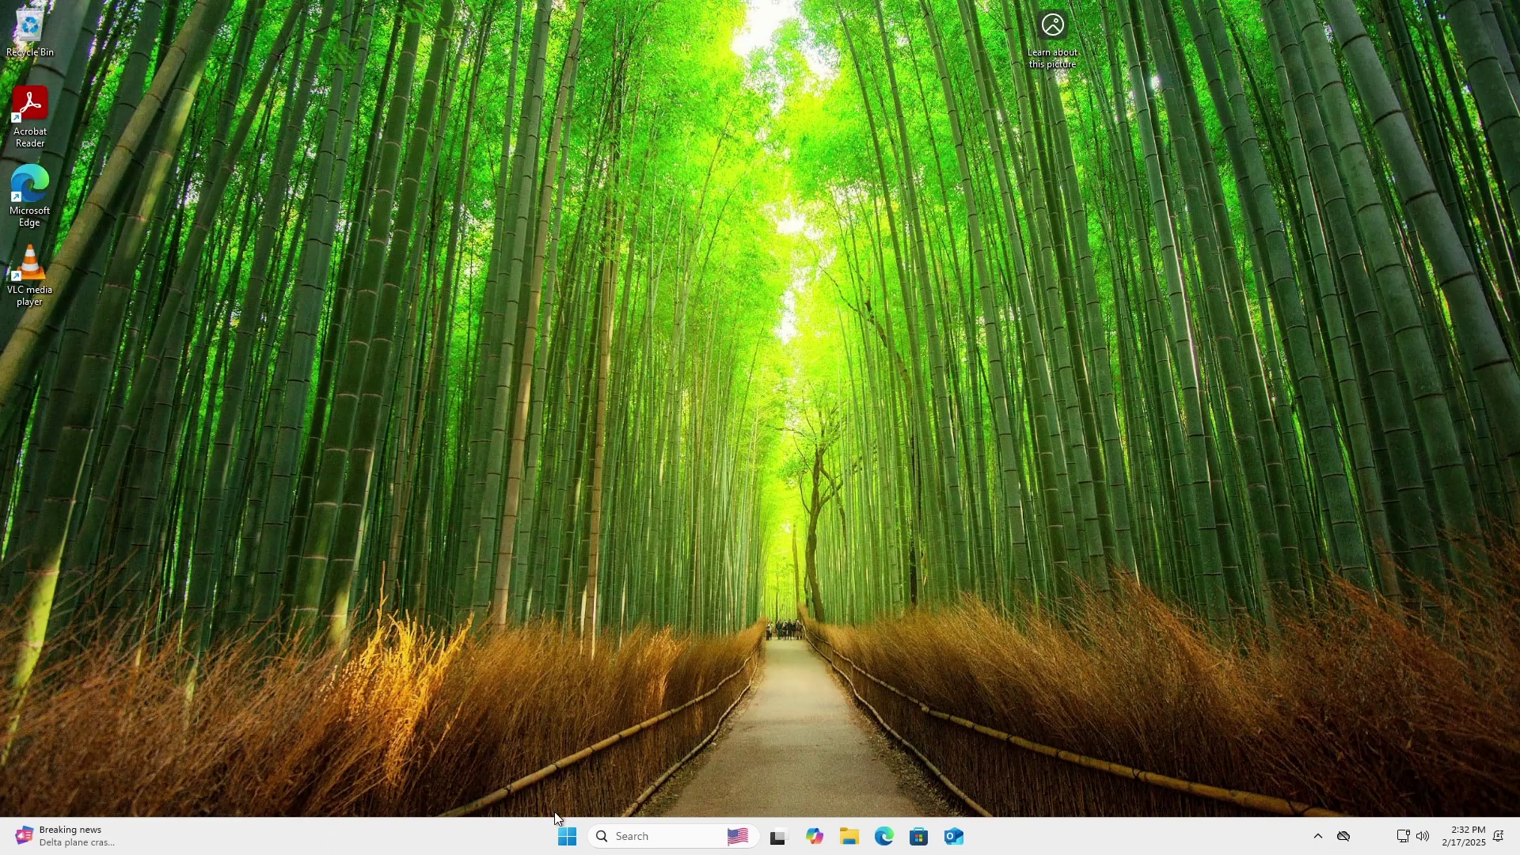
left_click(565, 835)
type("control")
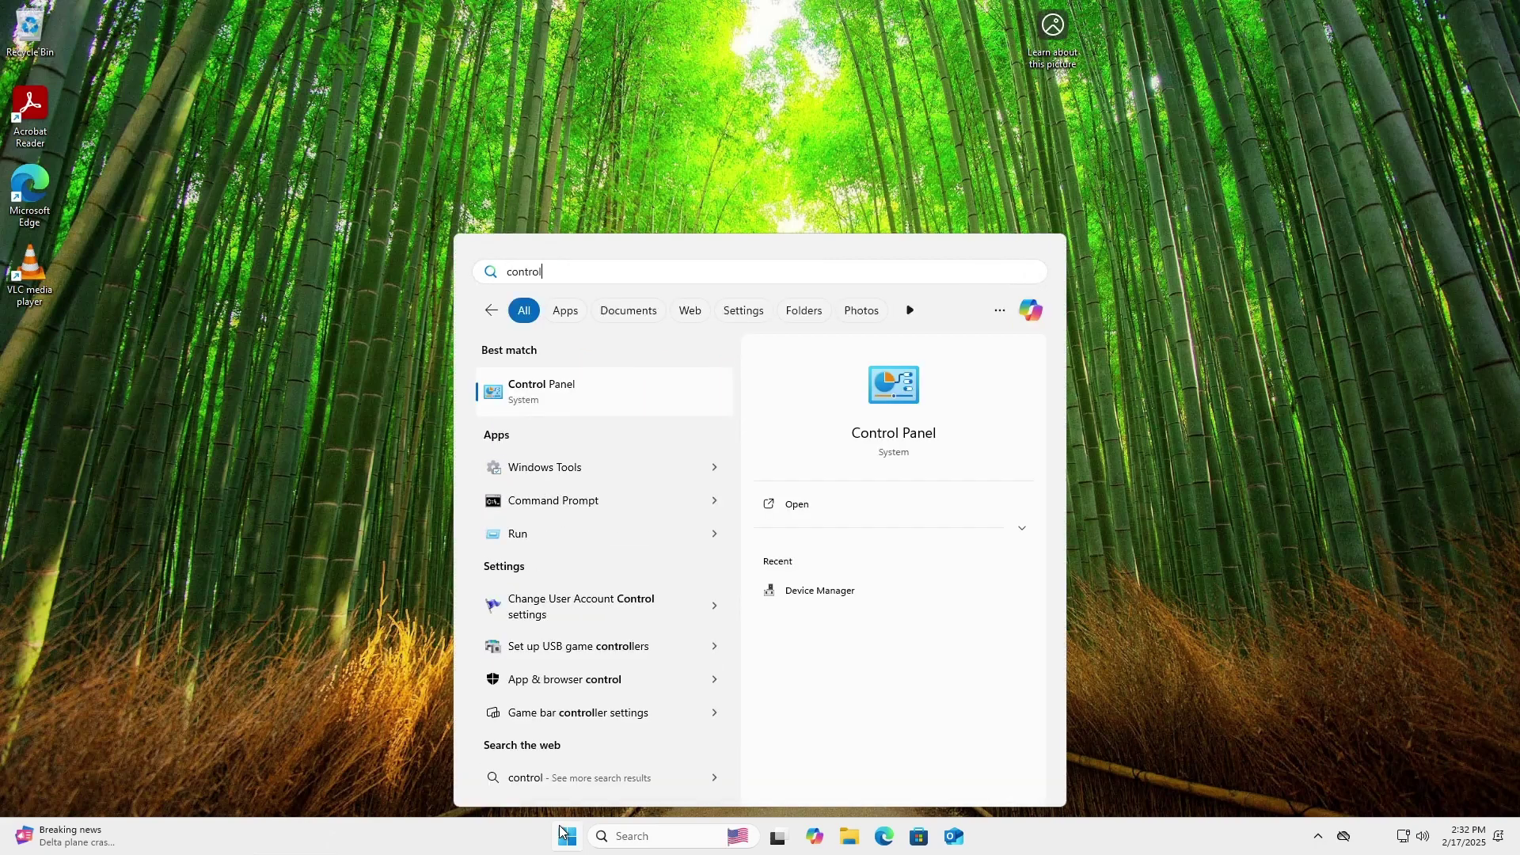
key("Return")
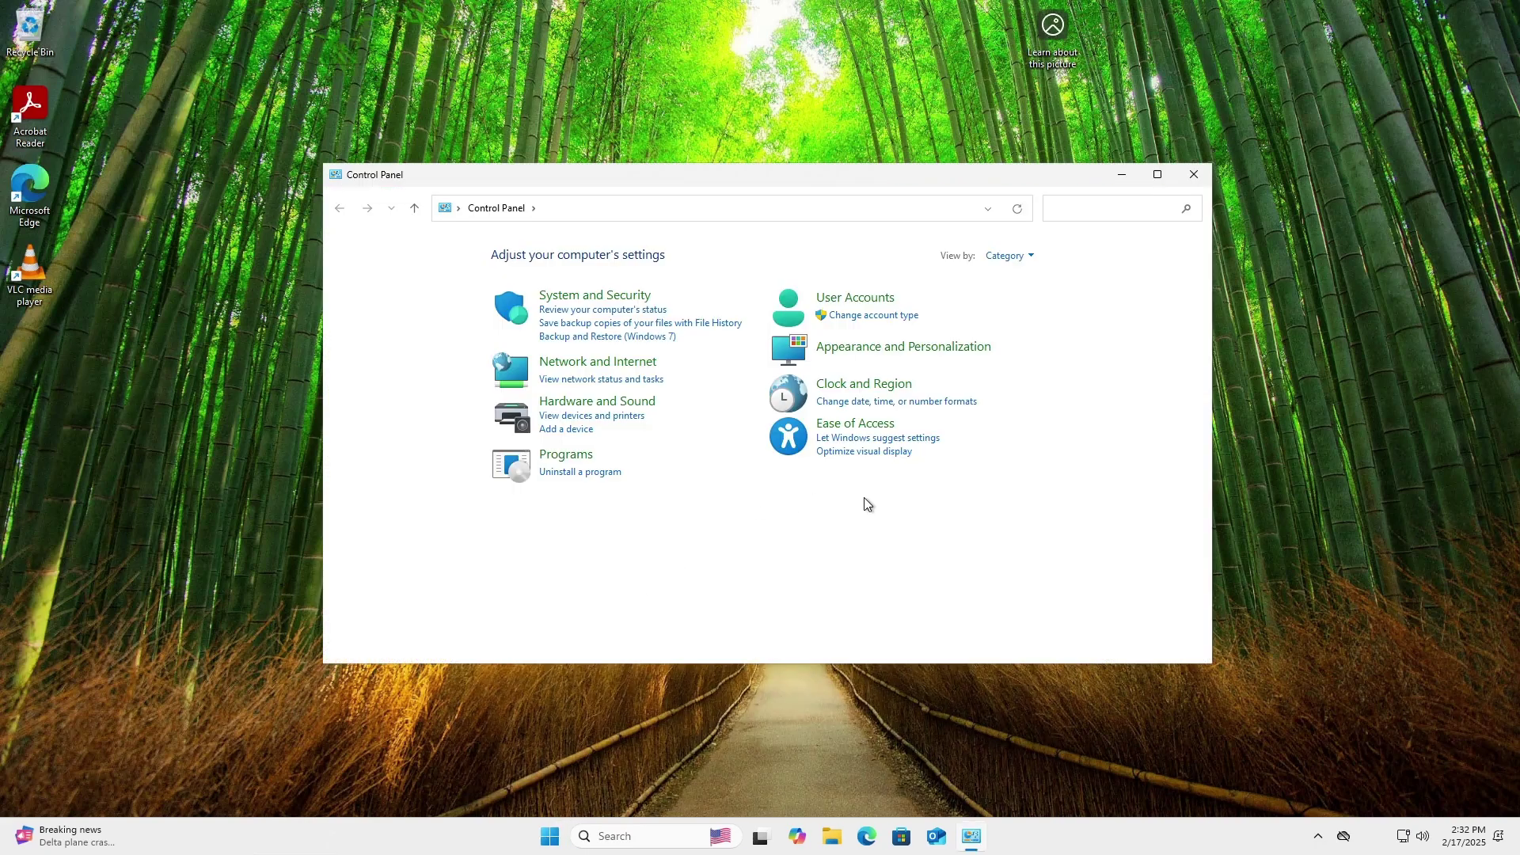
left_click(883, 316)
left_click_drag(654, 382, 632, 379)
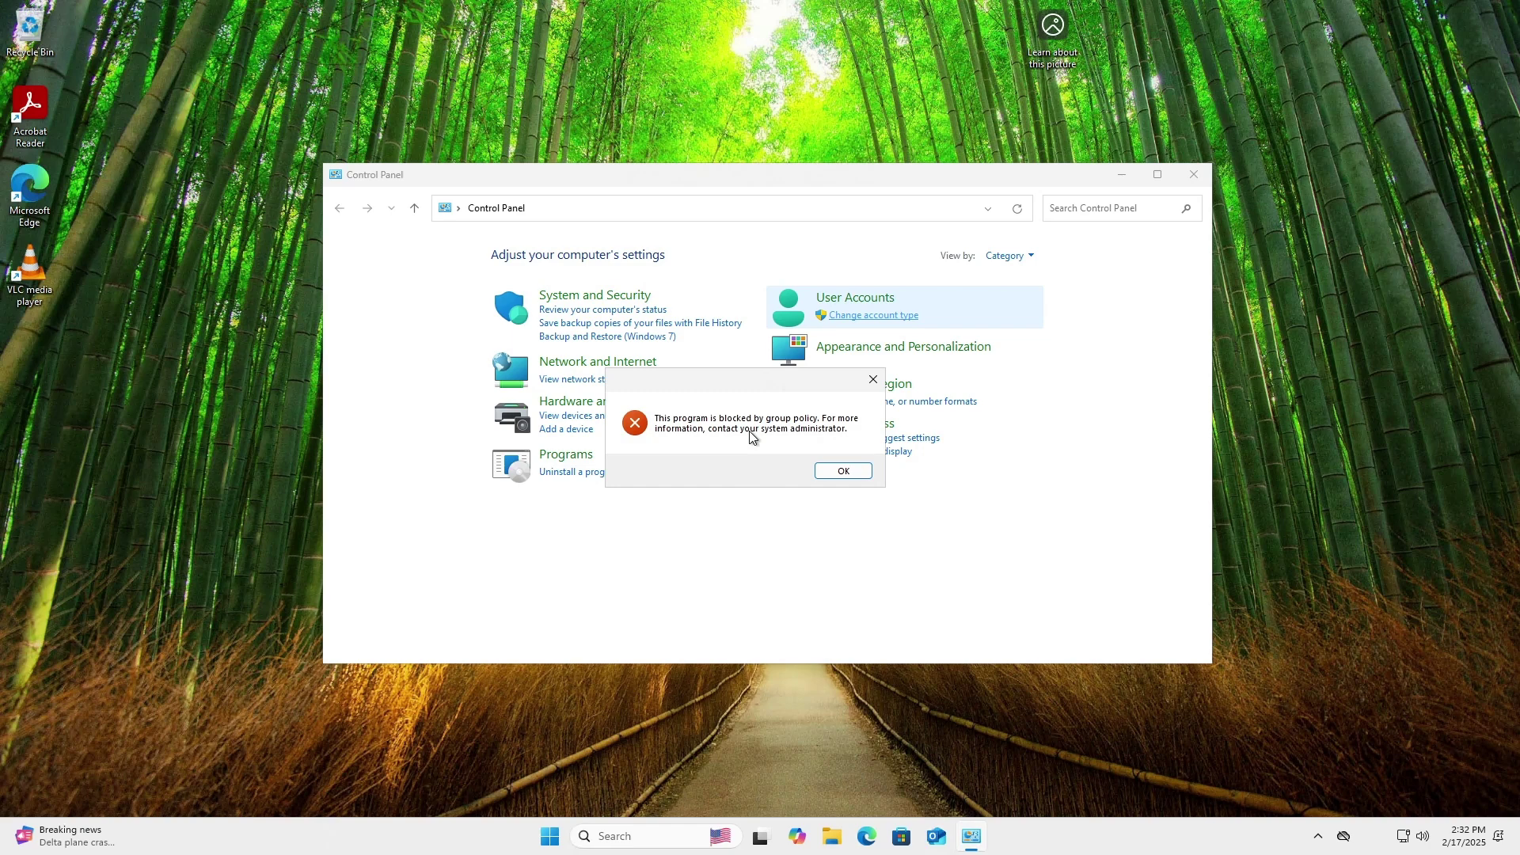
left_click(836, 471)
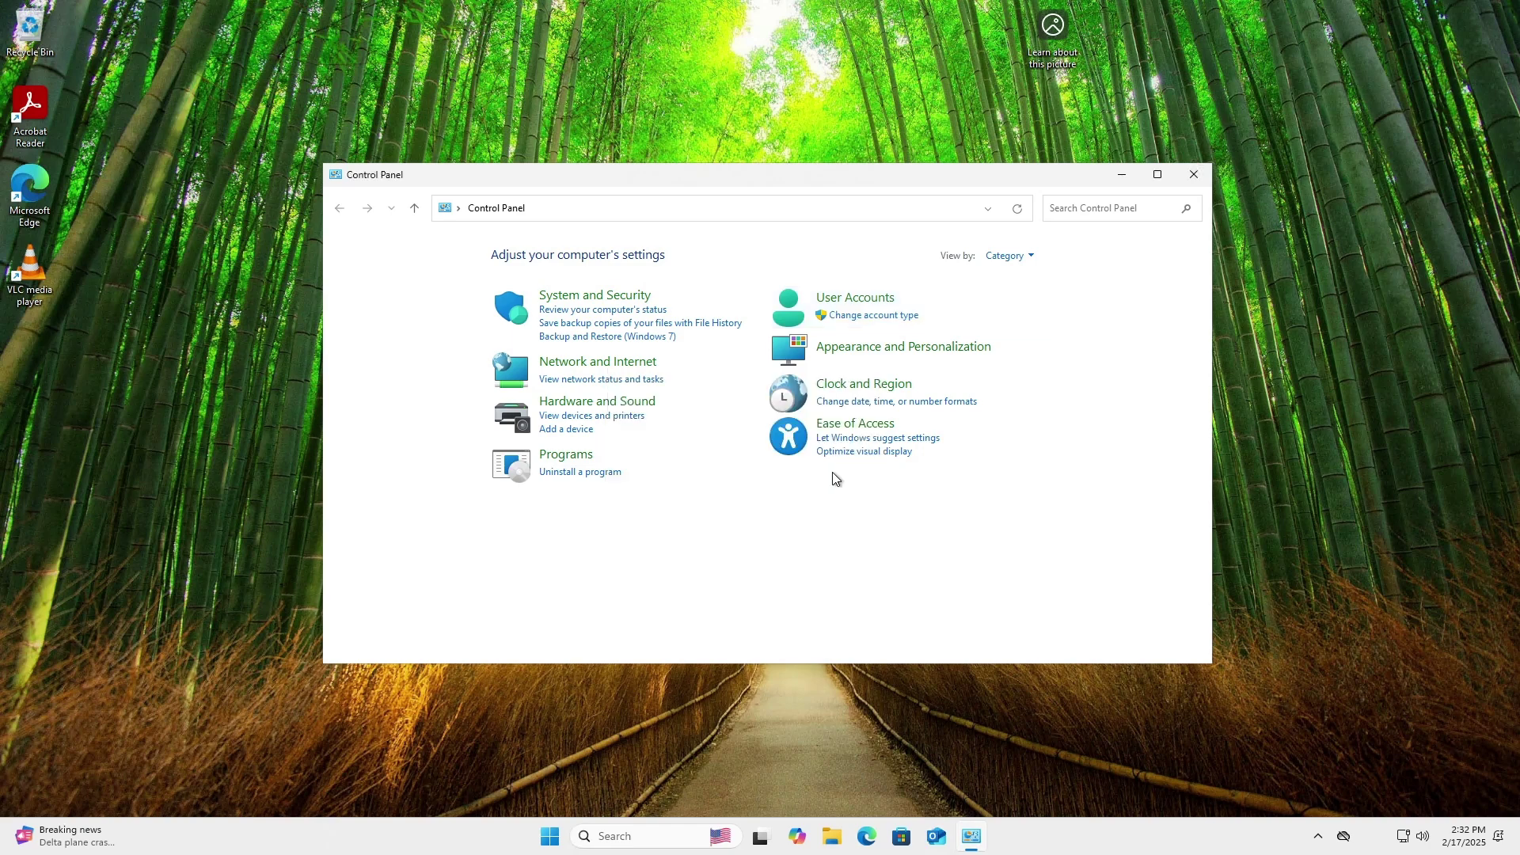
left_click(1193, 175)
key("super")
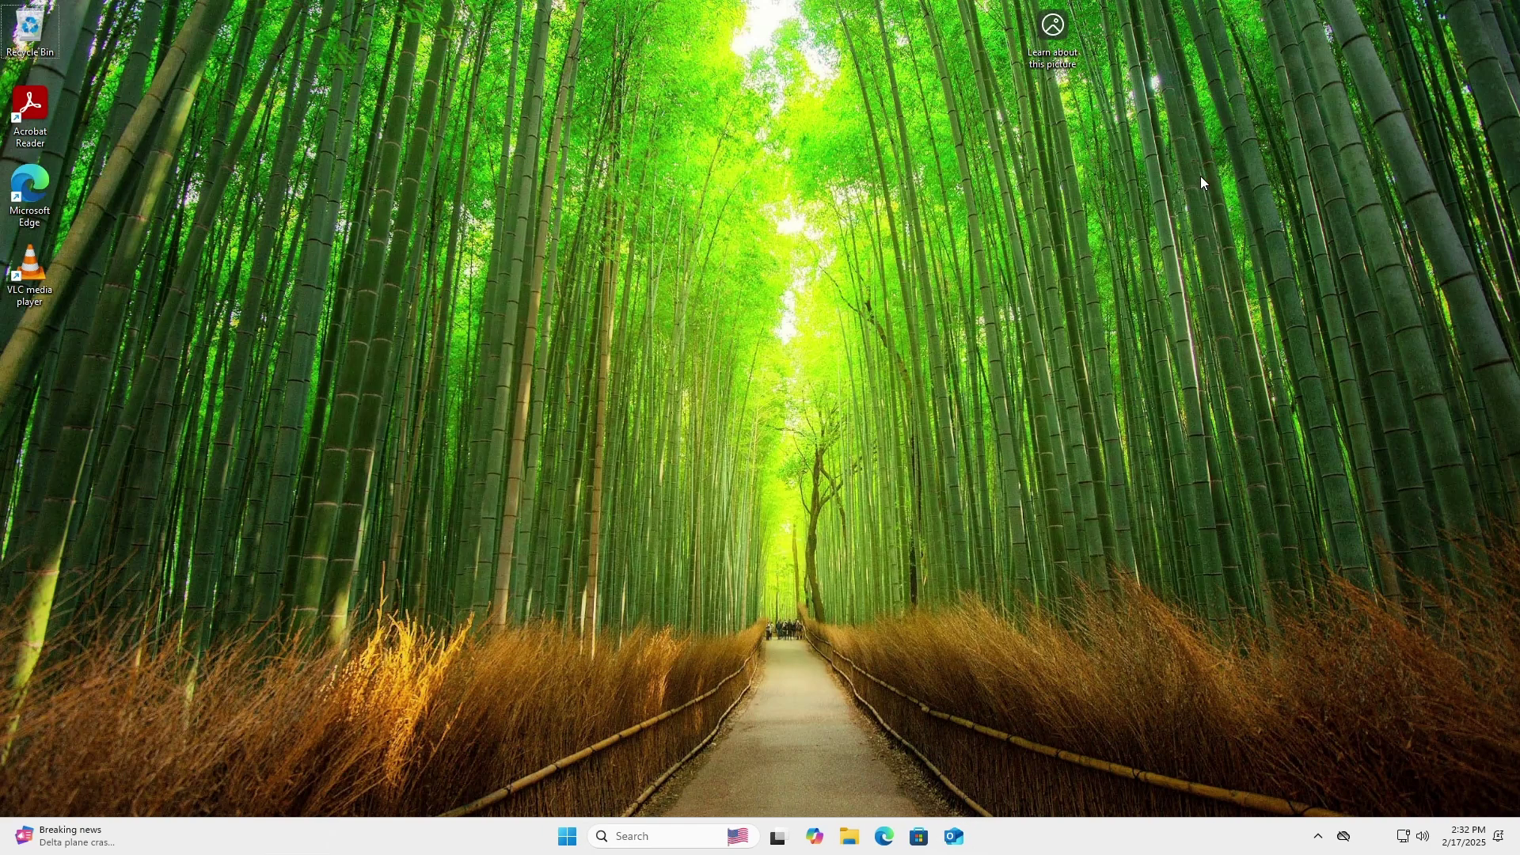
type("cmd")
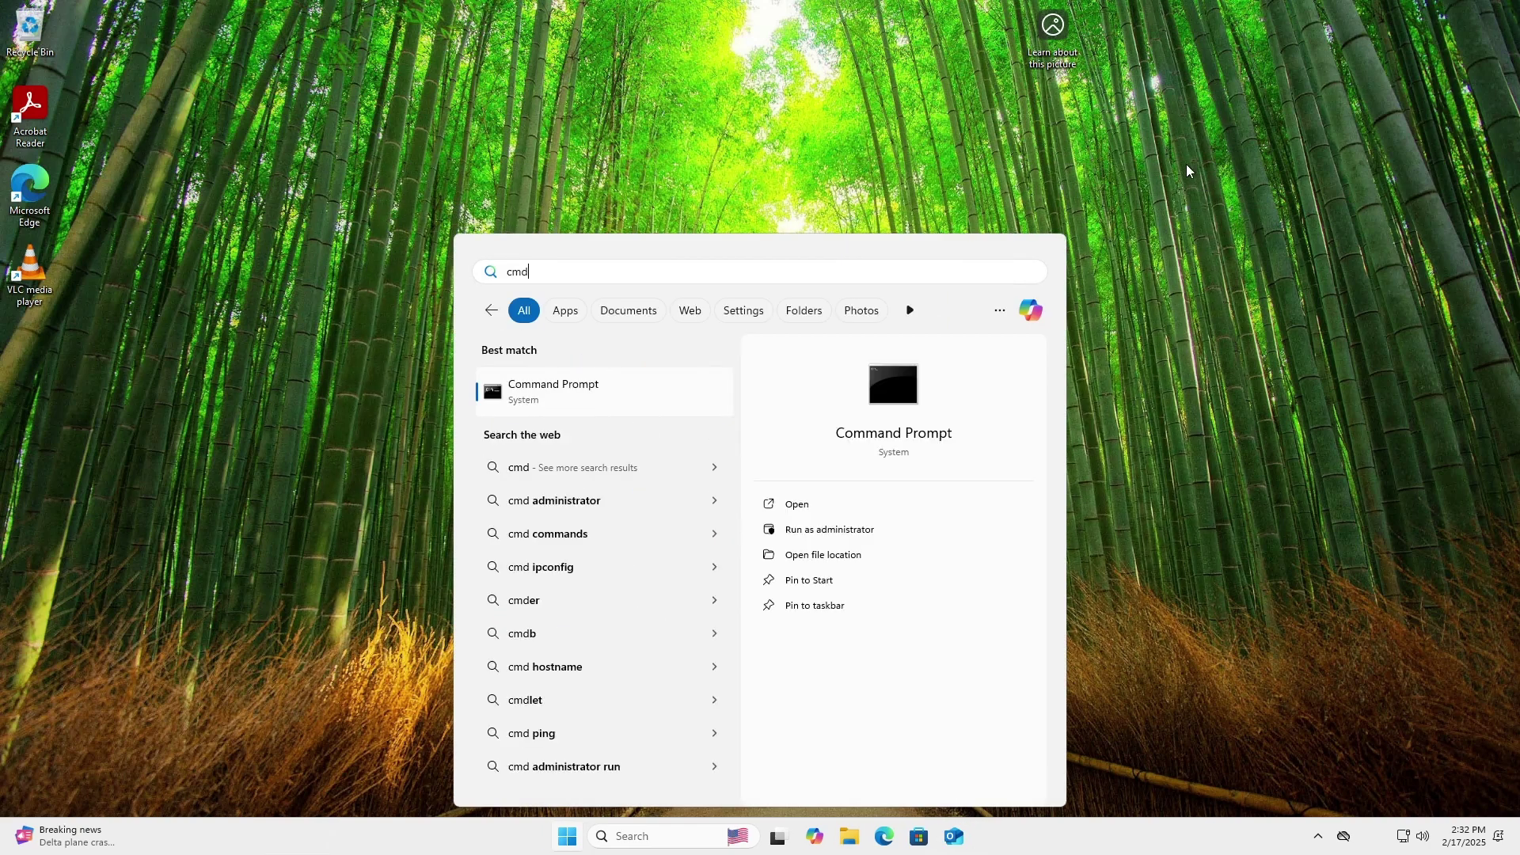
left_click(620, 382)
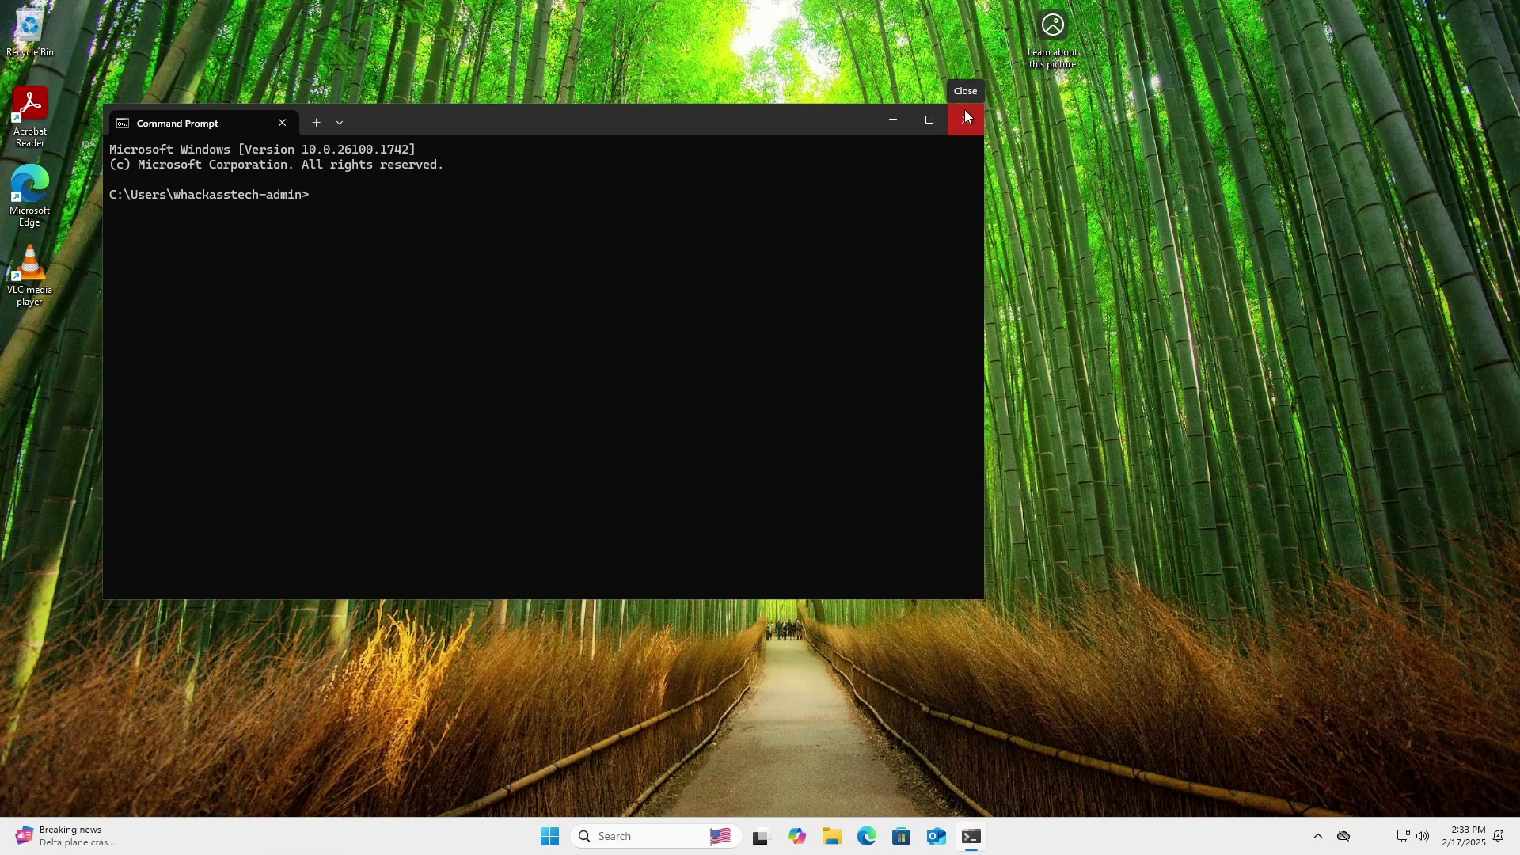
left_click(965, 117)
key("super")
type("cmd")
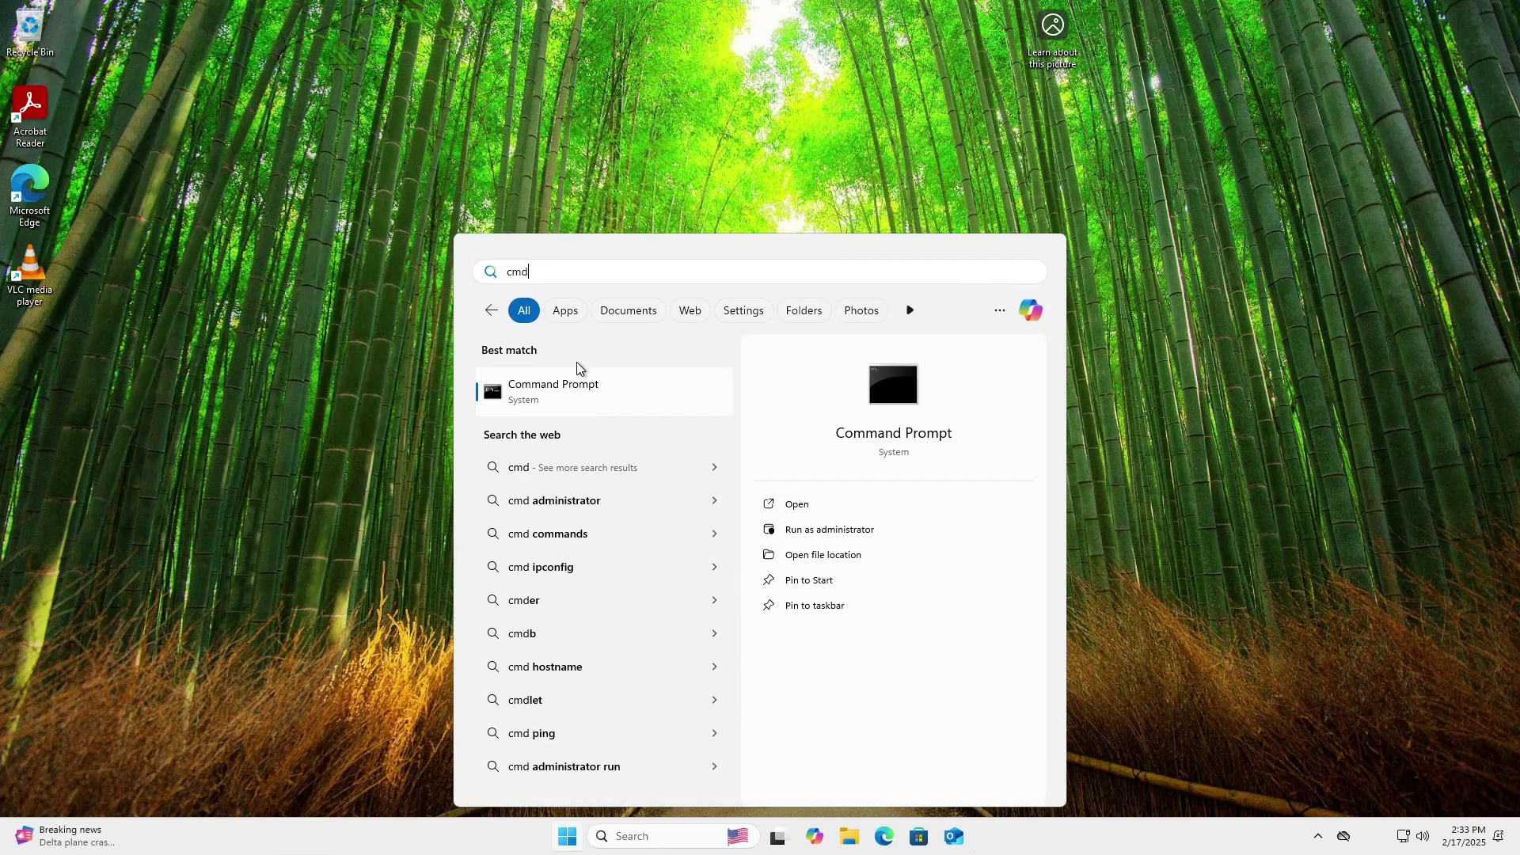
right_click(592, 394)
left_click(651, 417)
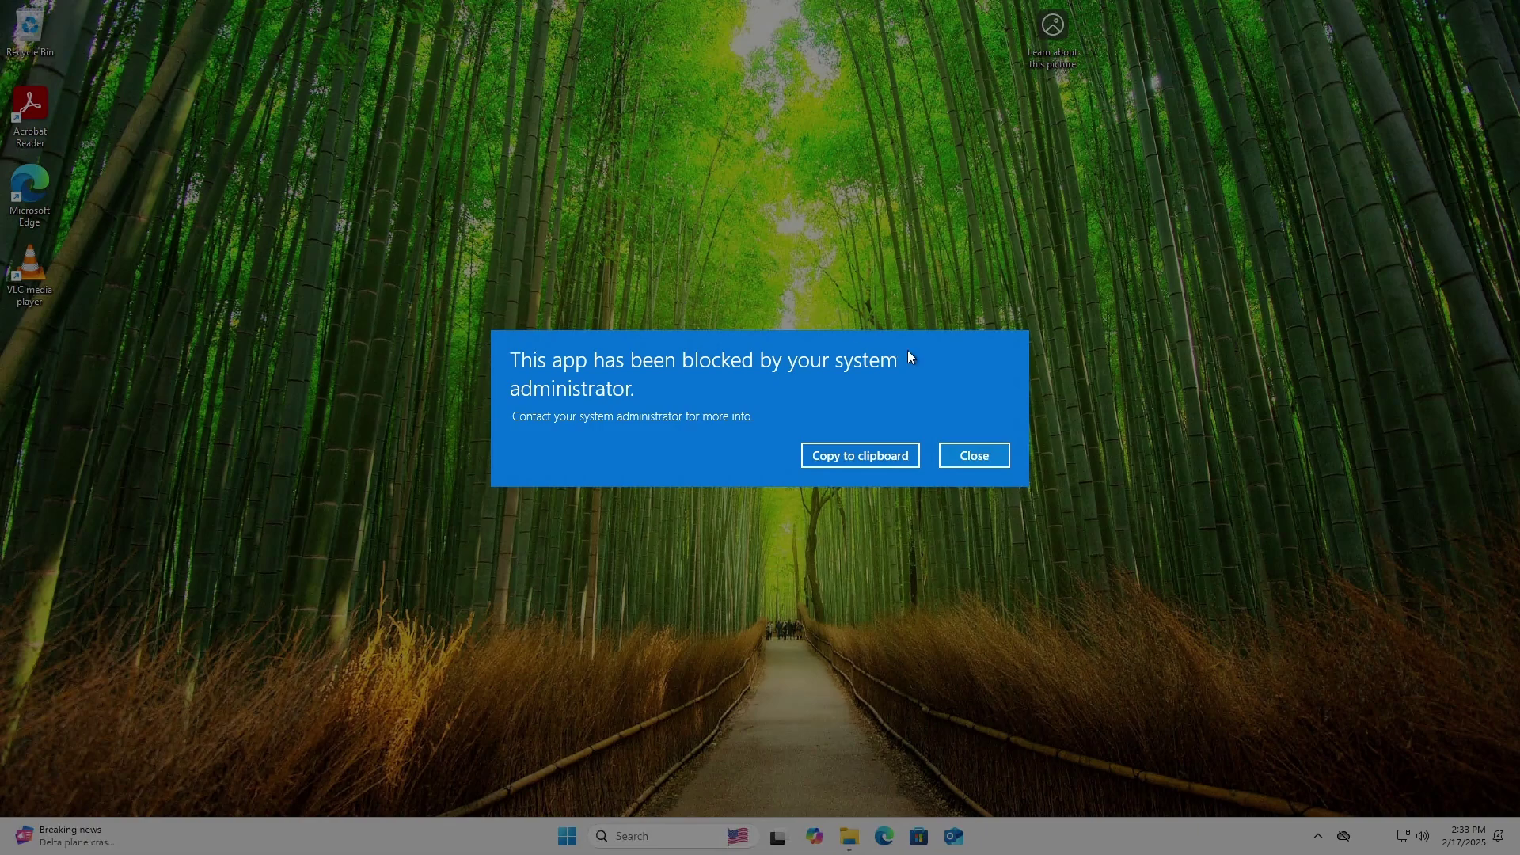
left_click(998, 456)
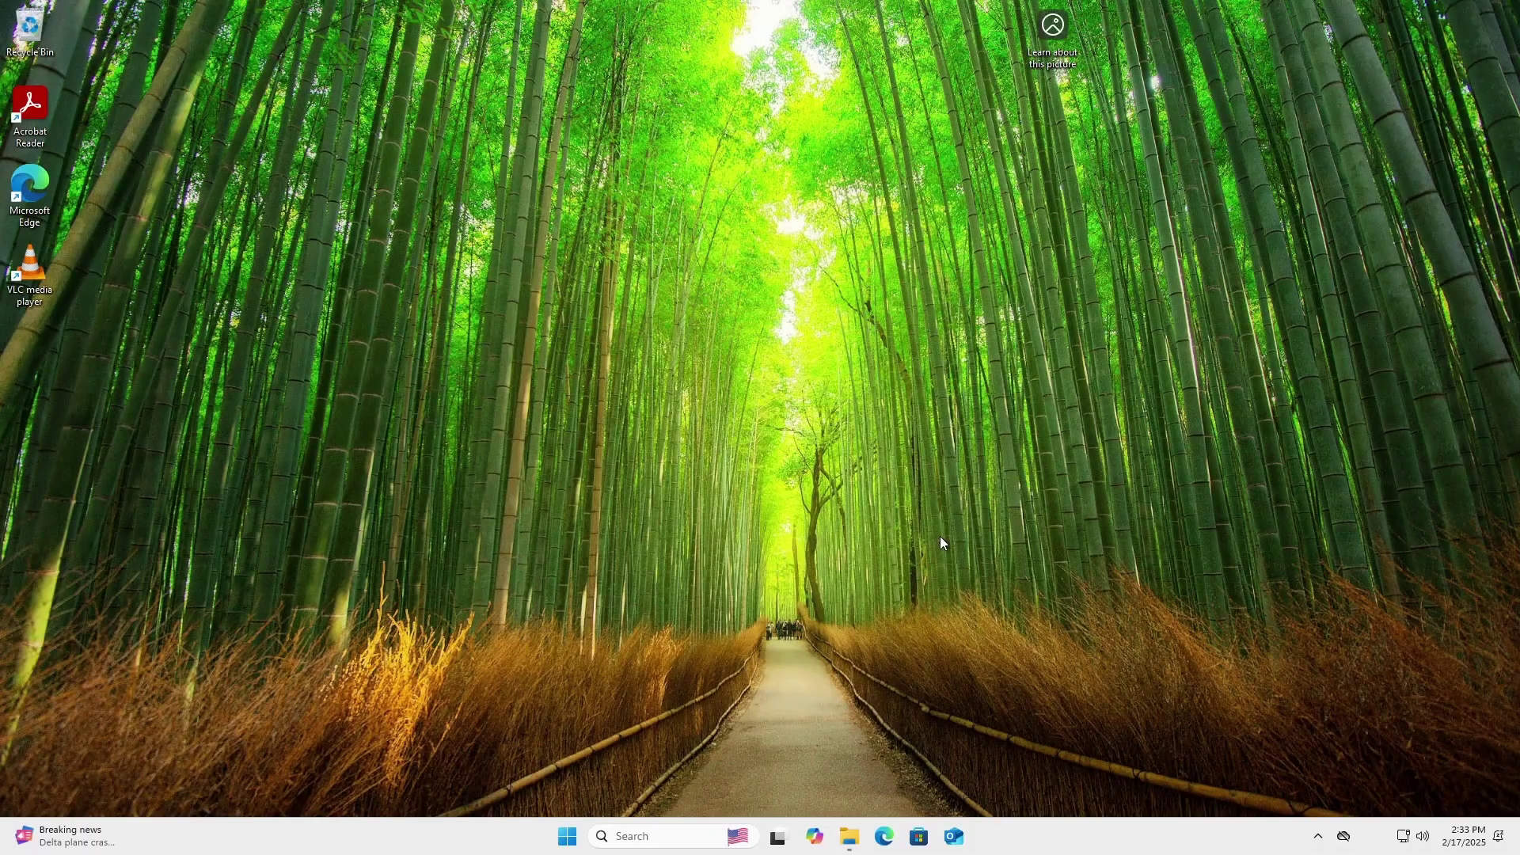
- Search 'adobe reader' in Edge, download the Acrobat Reader installer and show it in its folder
left_click(895, 837)
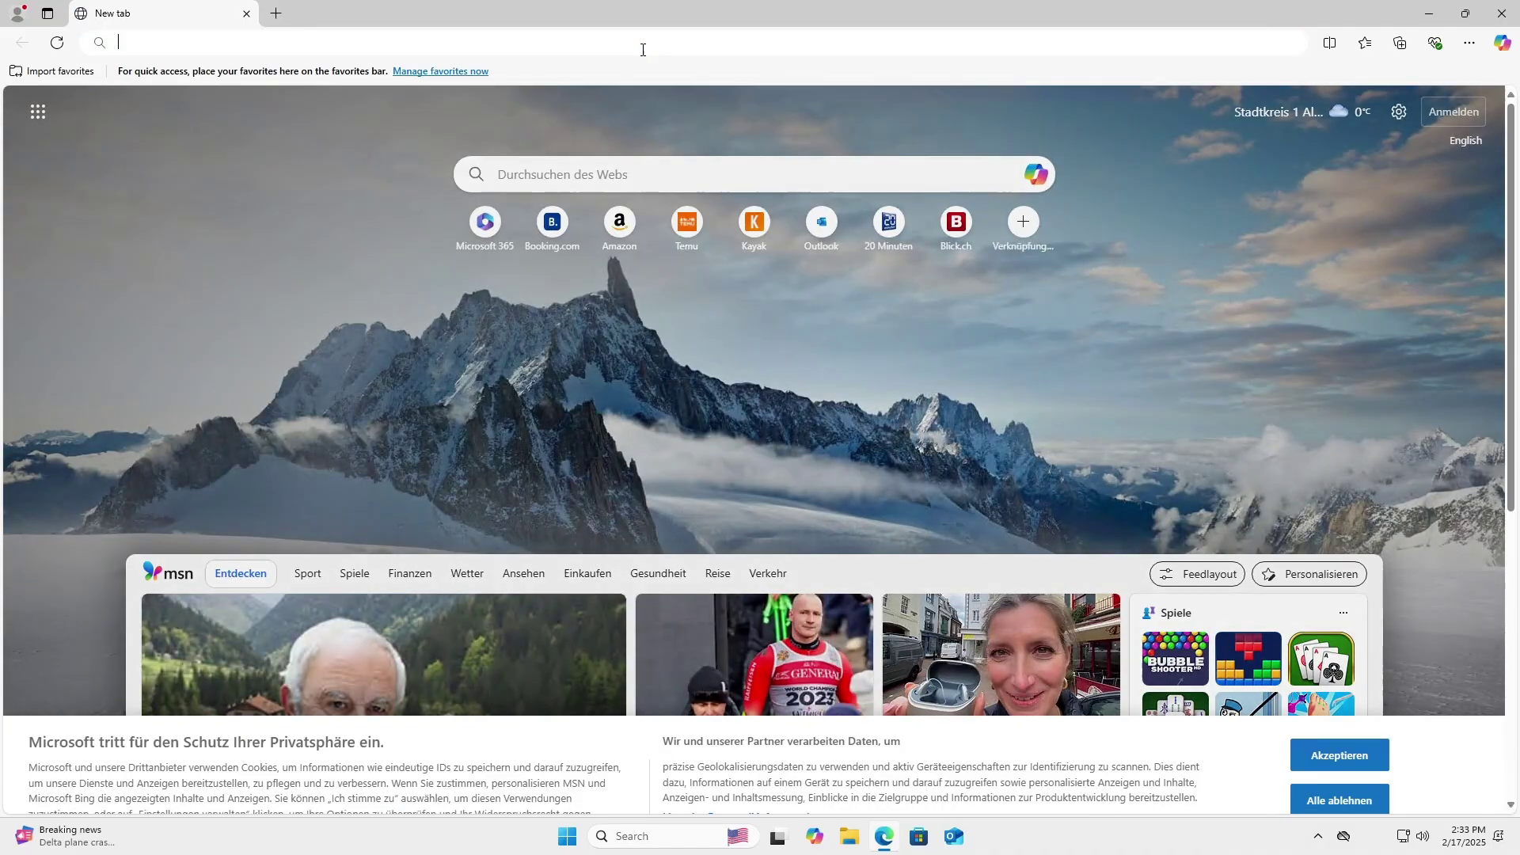
left_click(642, 50)
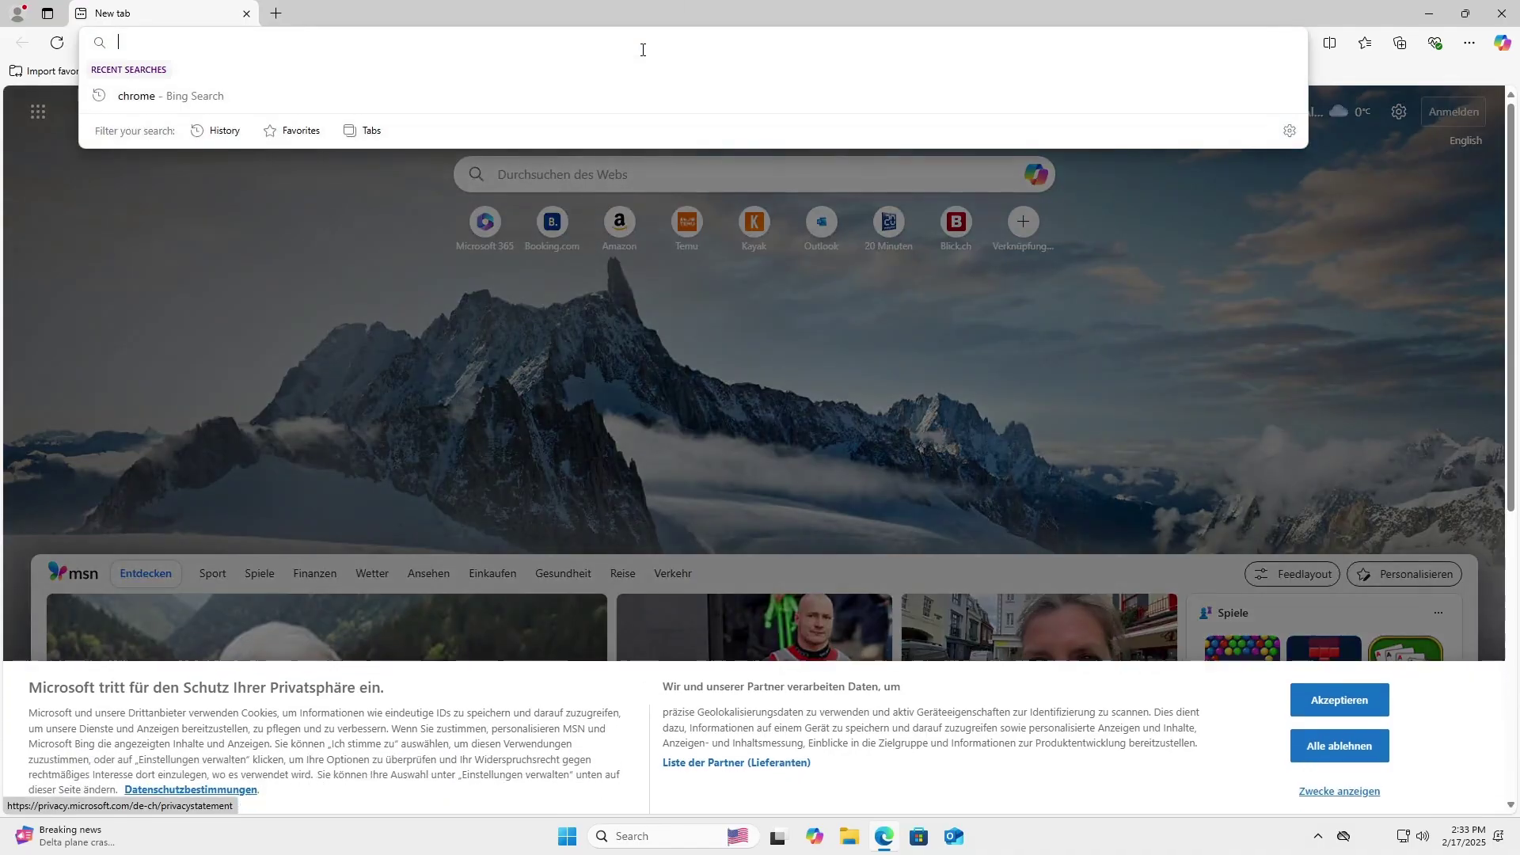
type("adobe reader")
key("Return")
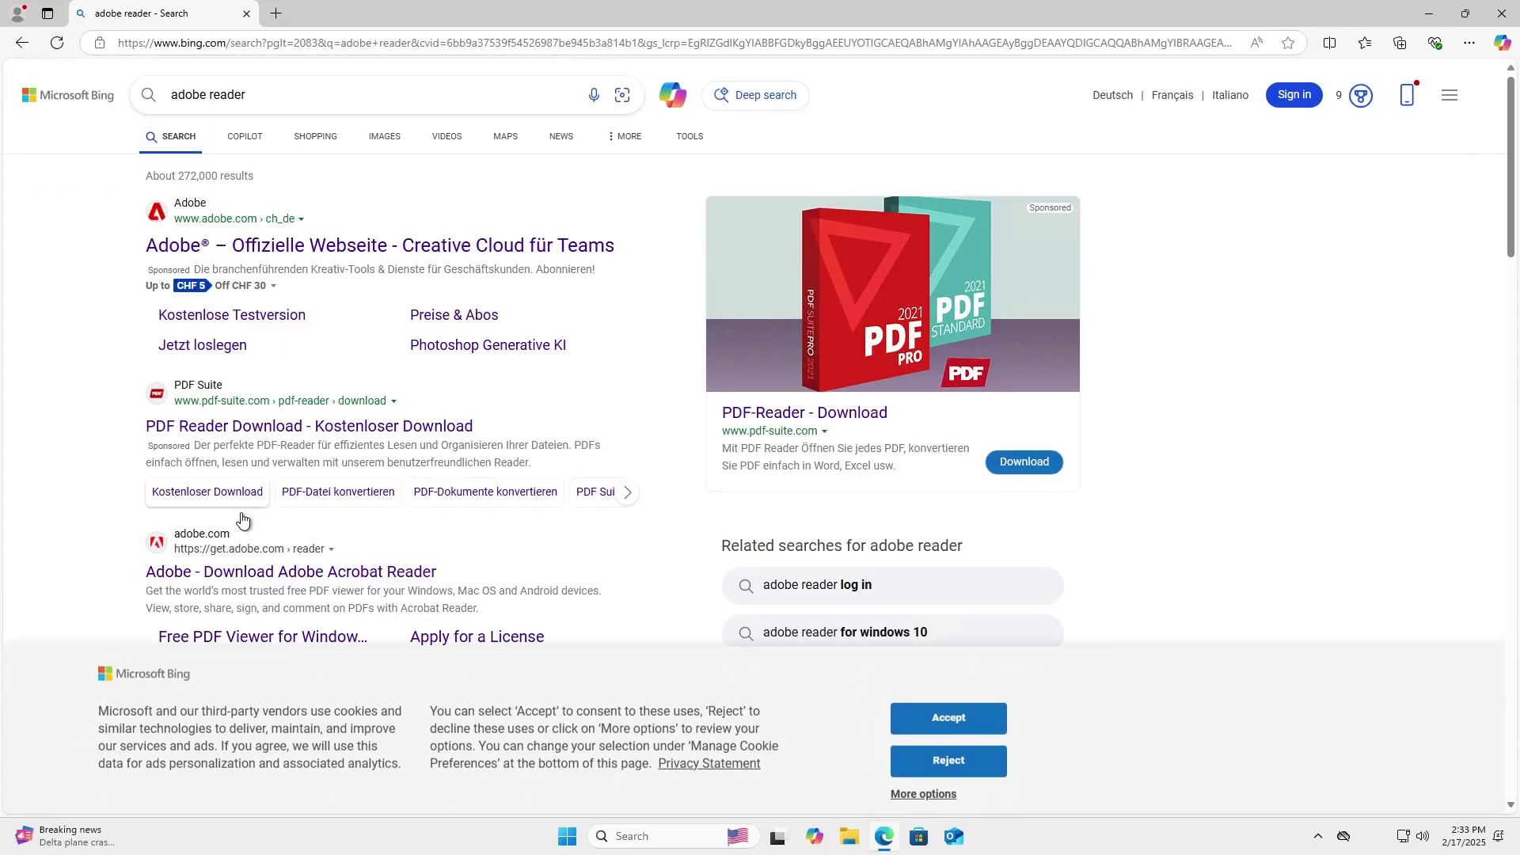
left_click(272, 571)
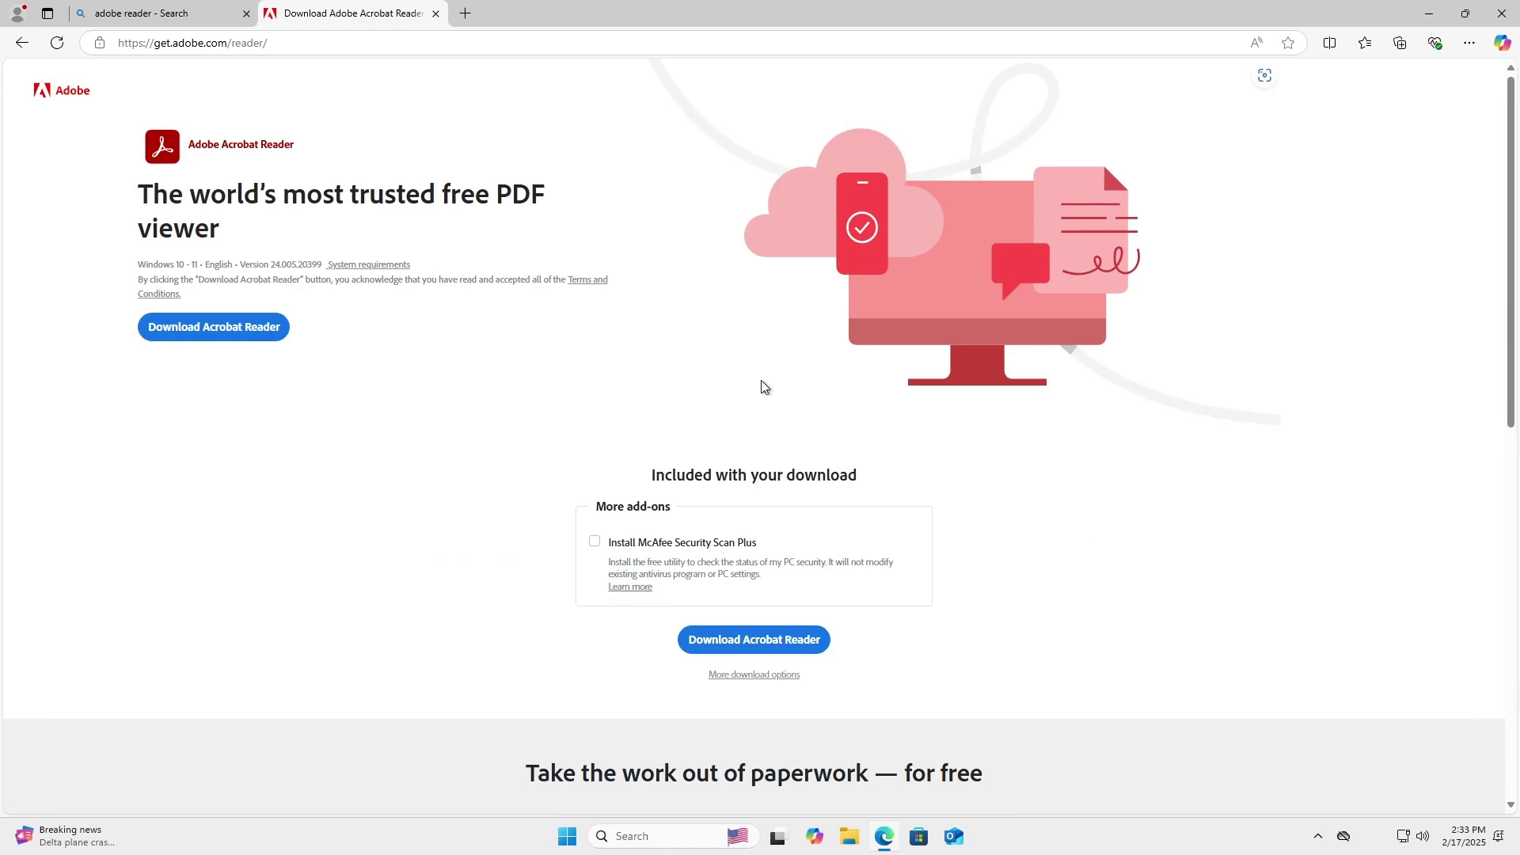
left_click(724, 641)
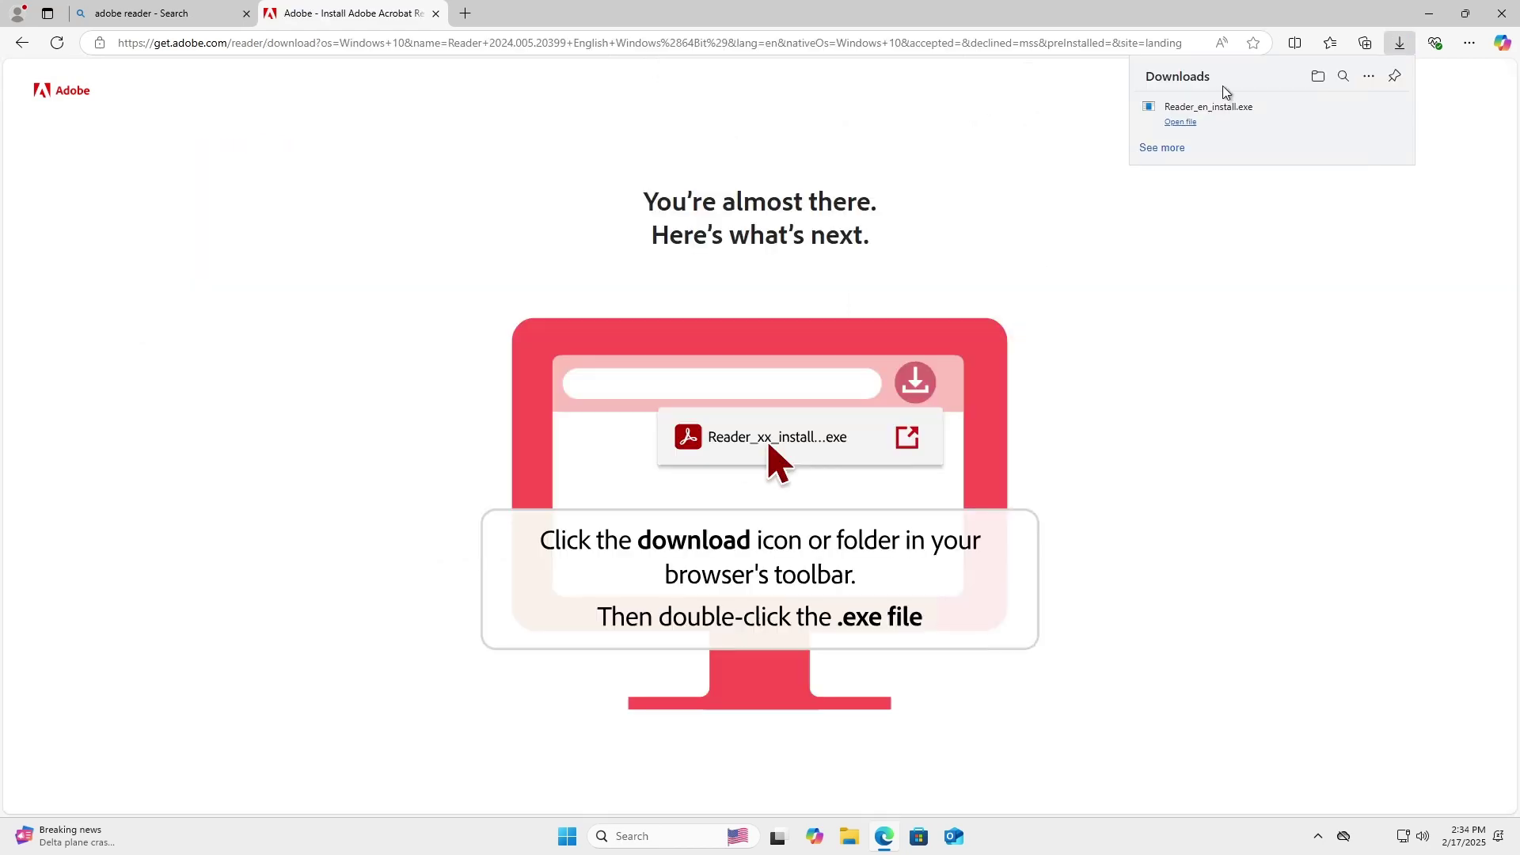
left_click(1356, 112)
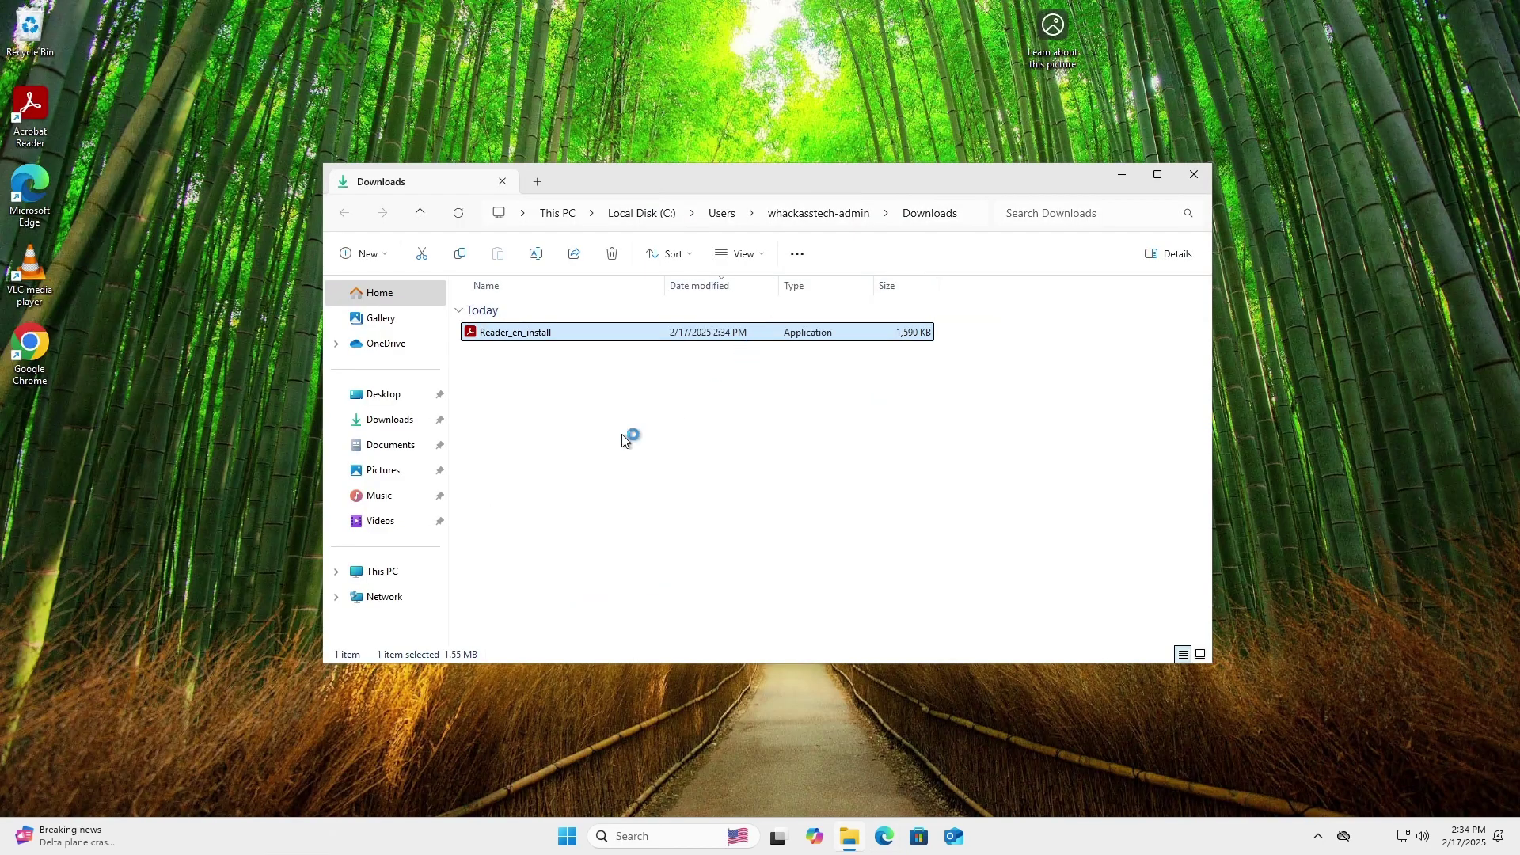
- Try running Reader_en_install as administrator and dismiss the blocked-app message
left_click(512, 334)
left_click_drag(691, 176, 648, 153)
left_click(539, 399)
left_click(499, 311)
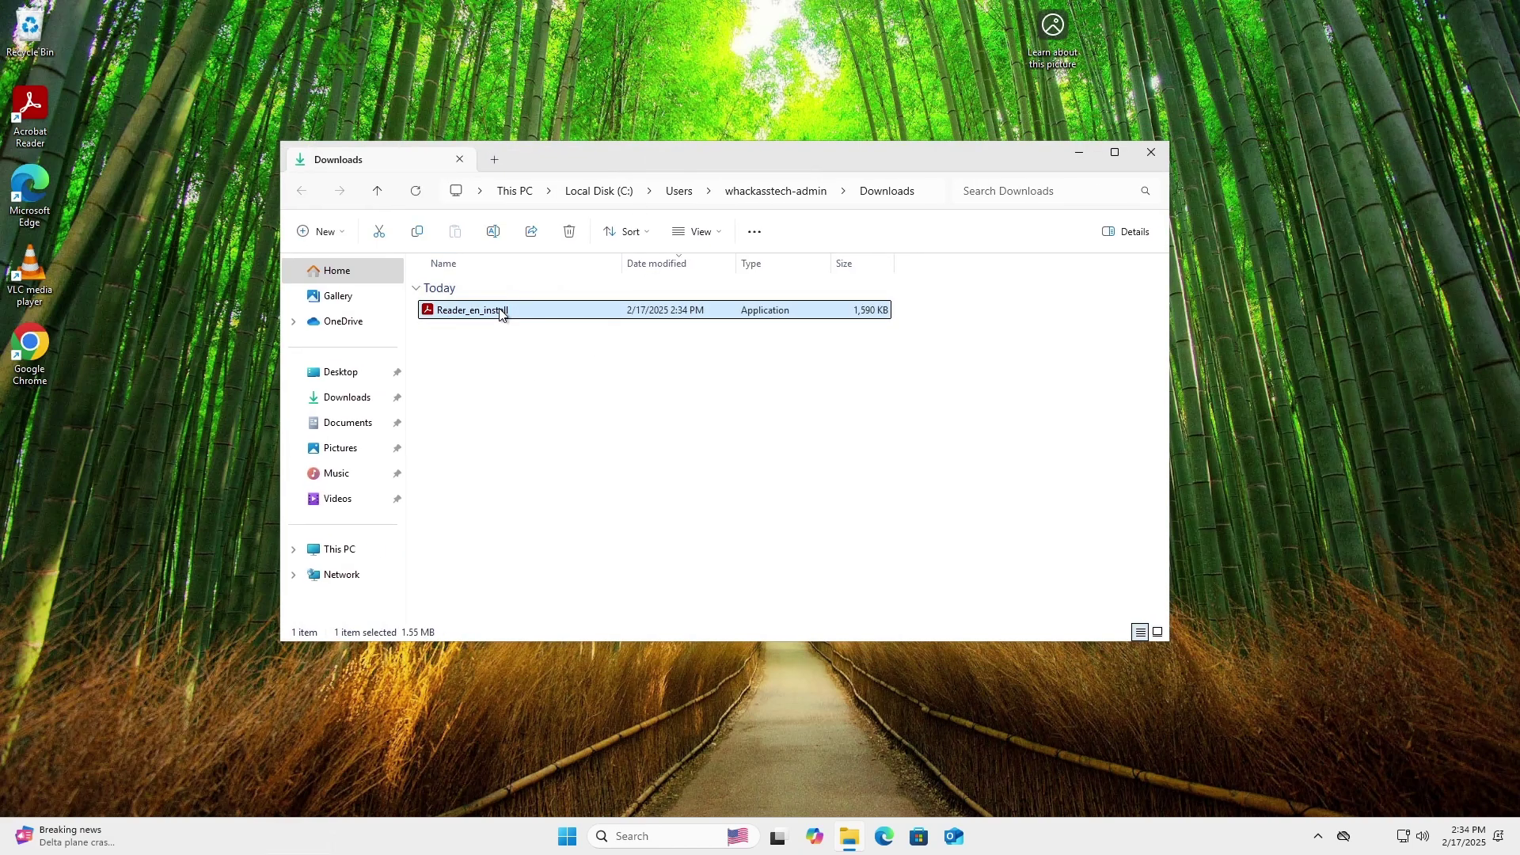
right_click(500, 314)
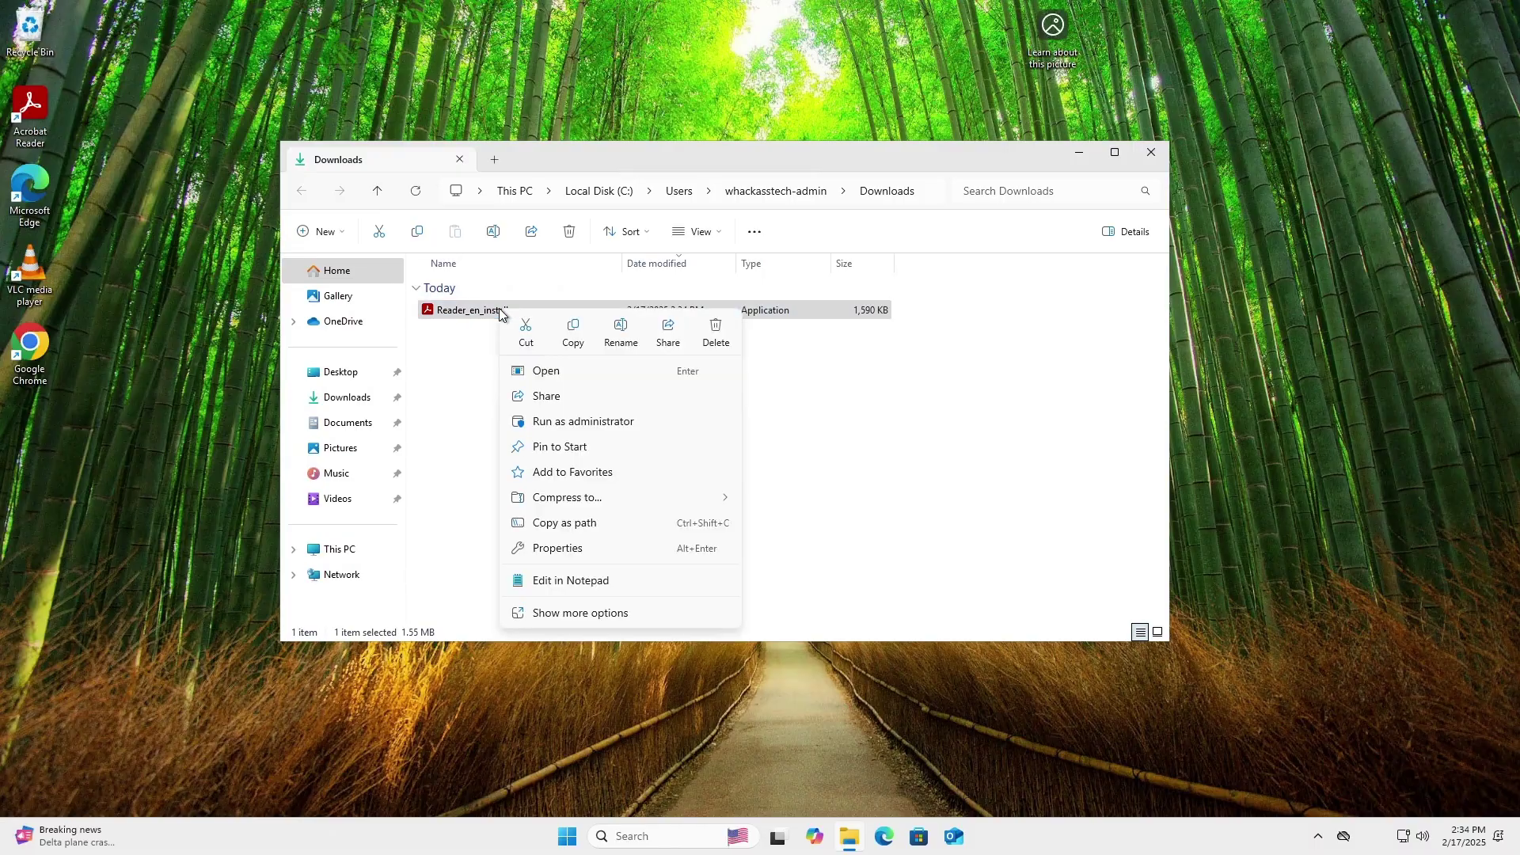
left_click(519, 421)
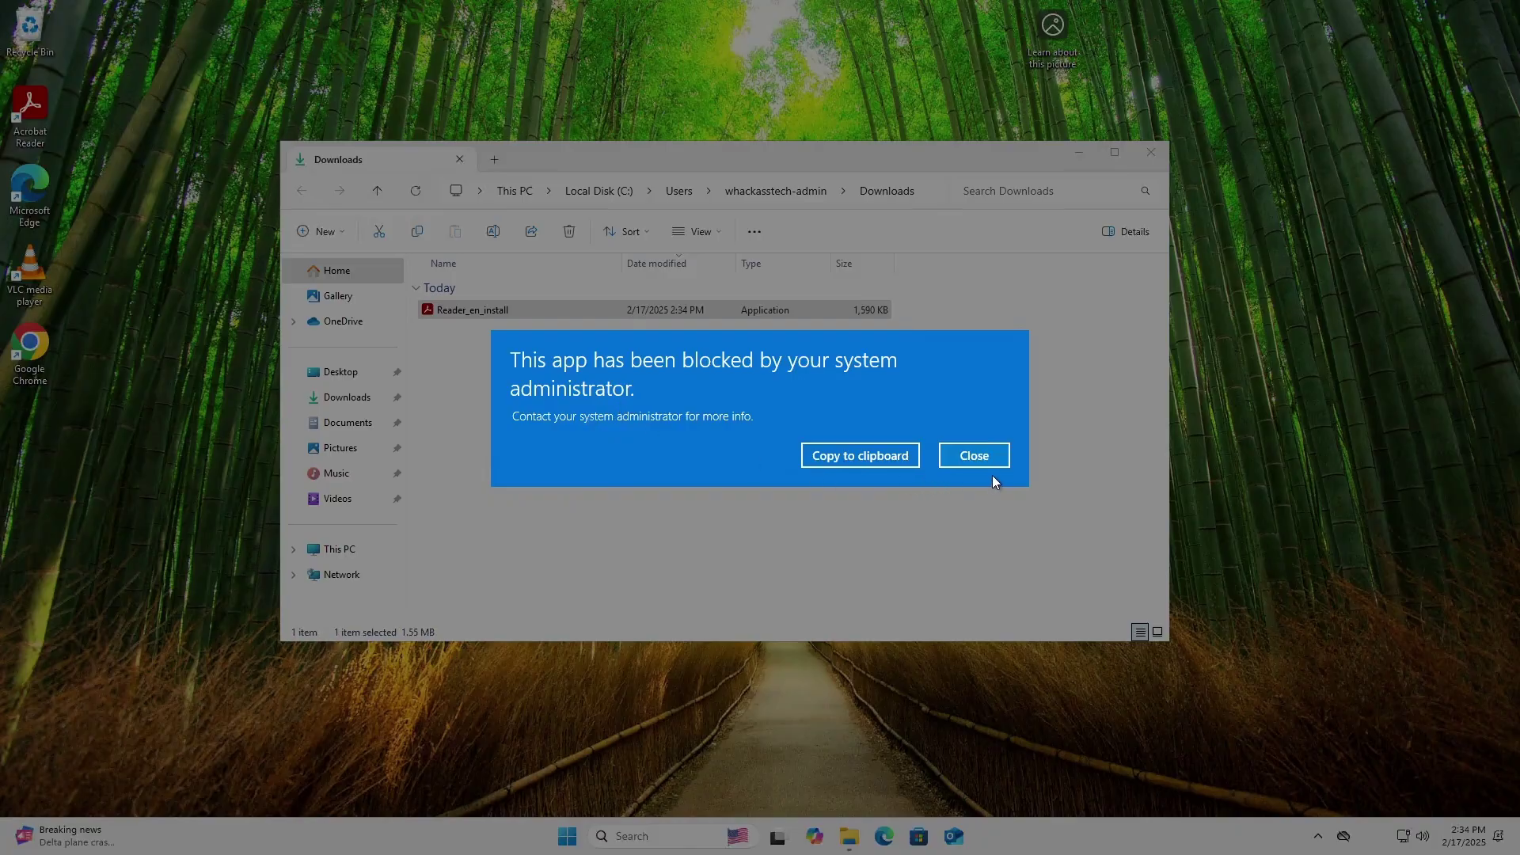
left_click(949, 455)
- Retry running Reader_en_install as administrator and dismiss the blocked message again
left_click(546, 491)
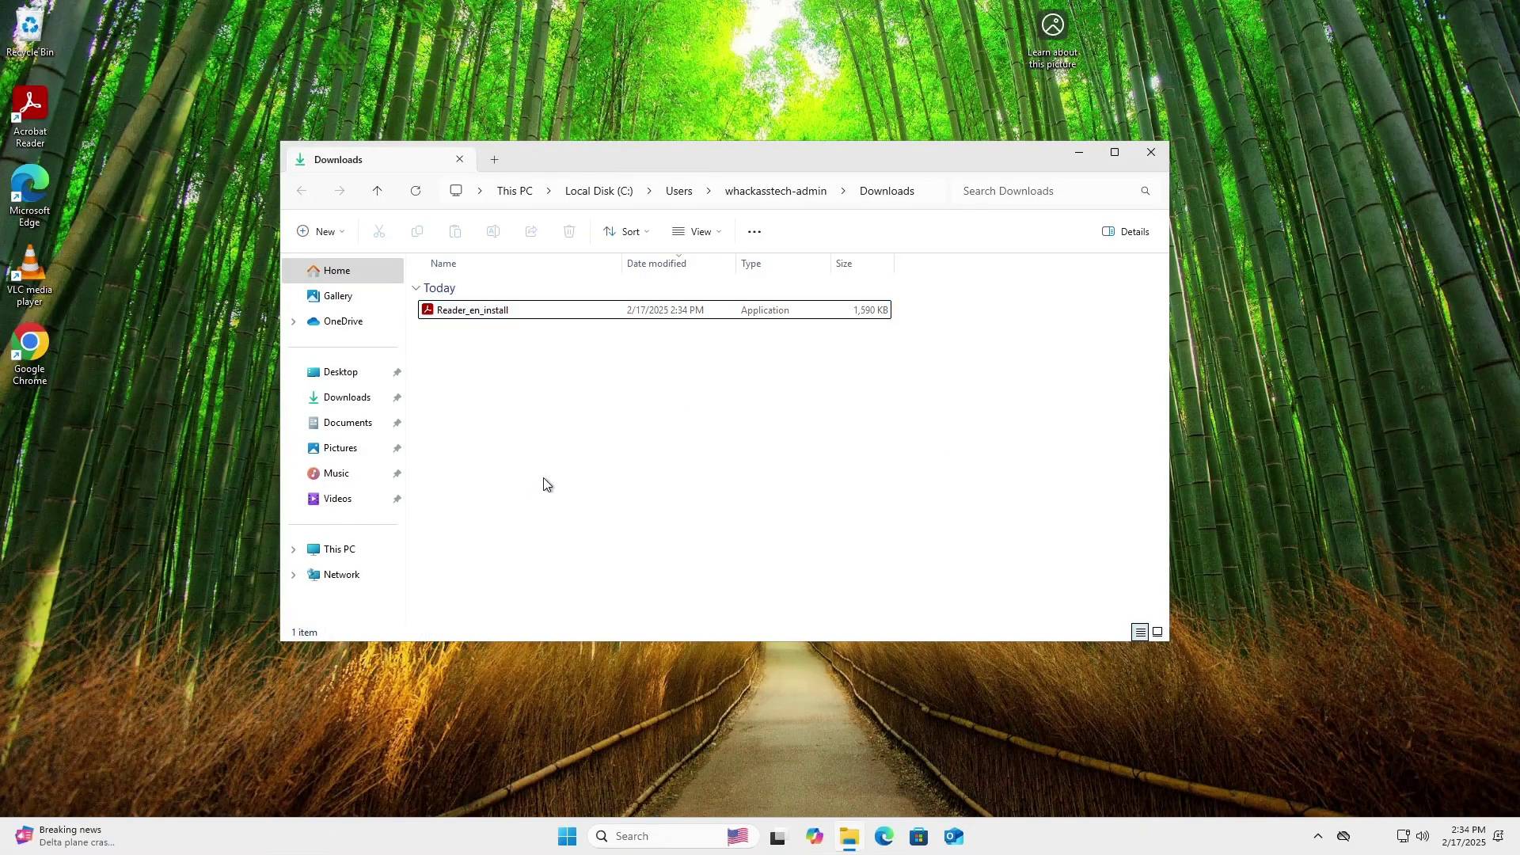
right_click(475, 323)
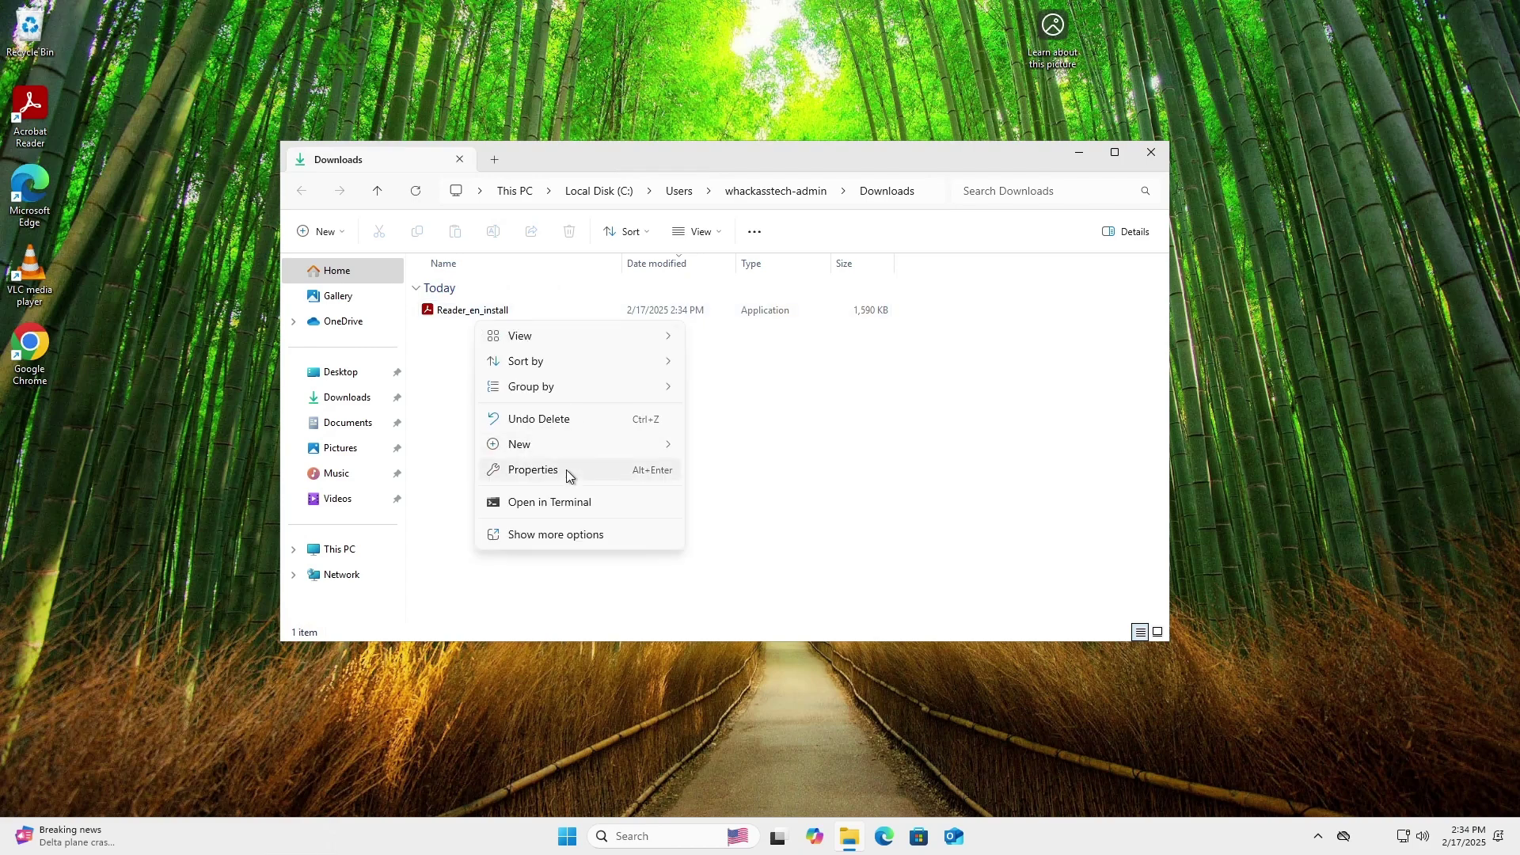
right_click(553, 305)
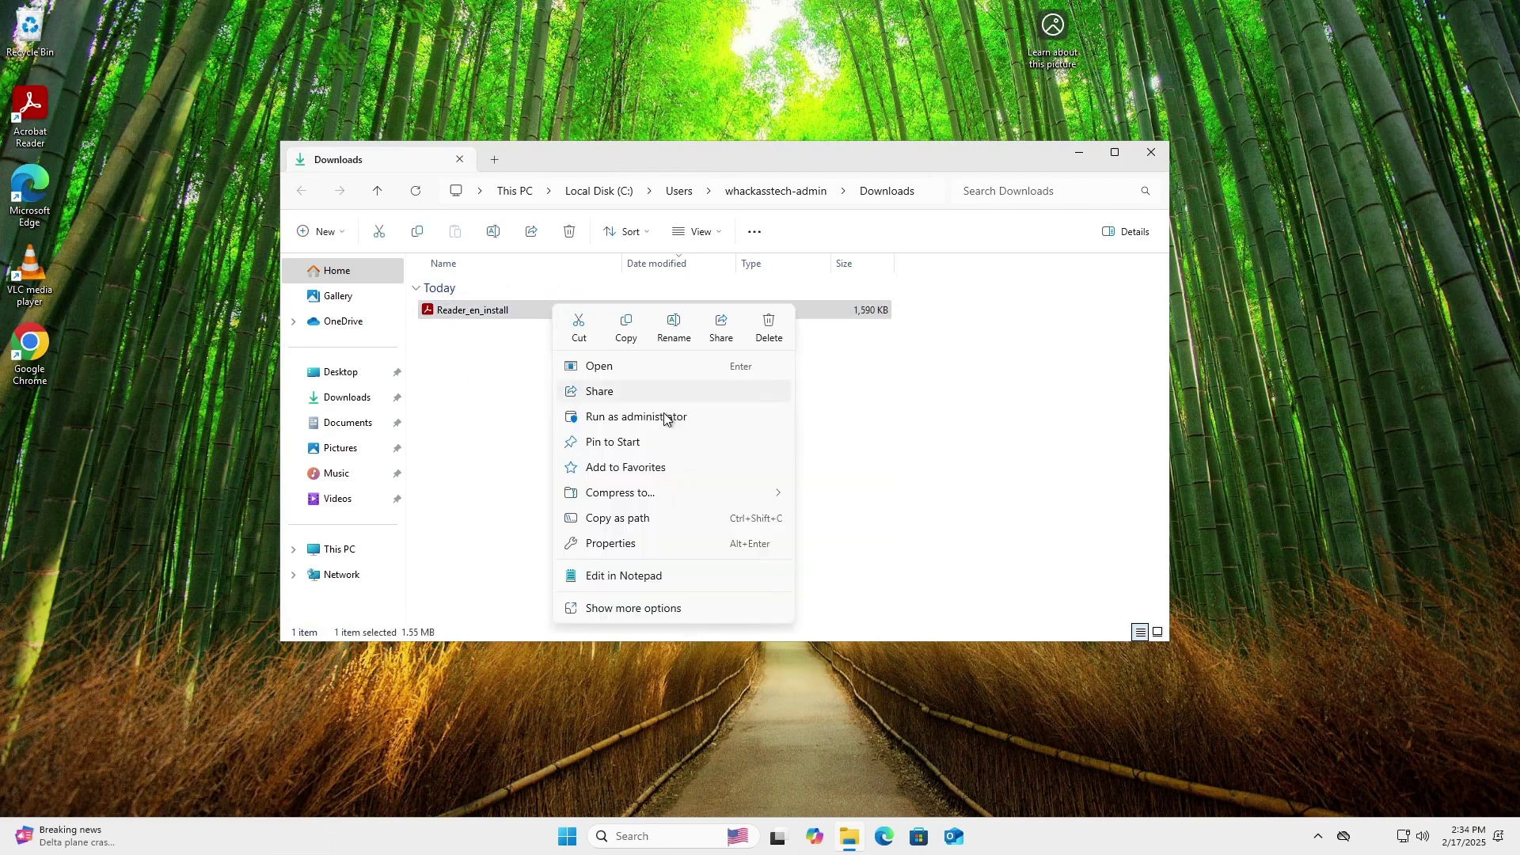
left_click(663, 417)
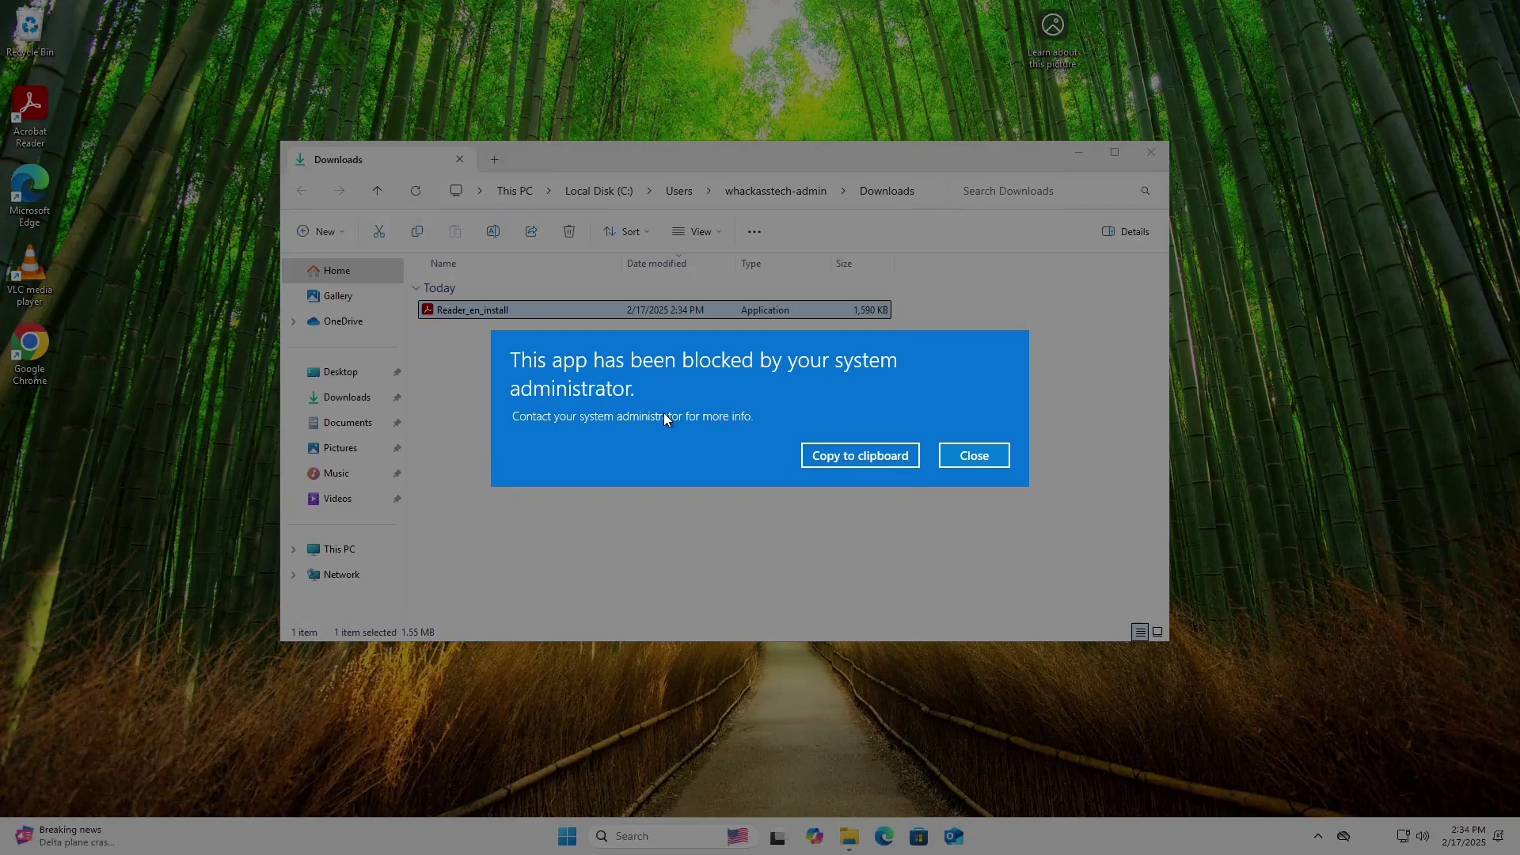
left_click(975, 458)
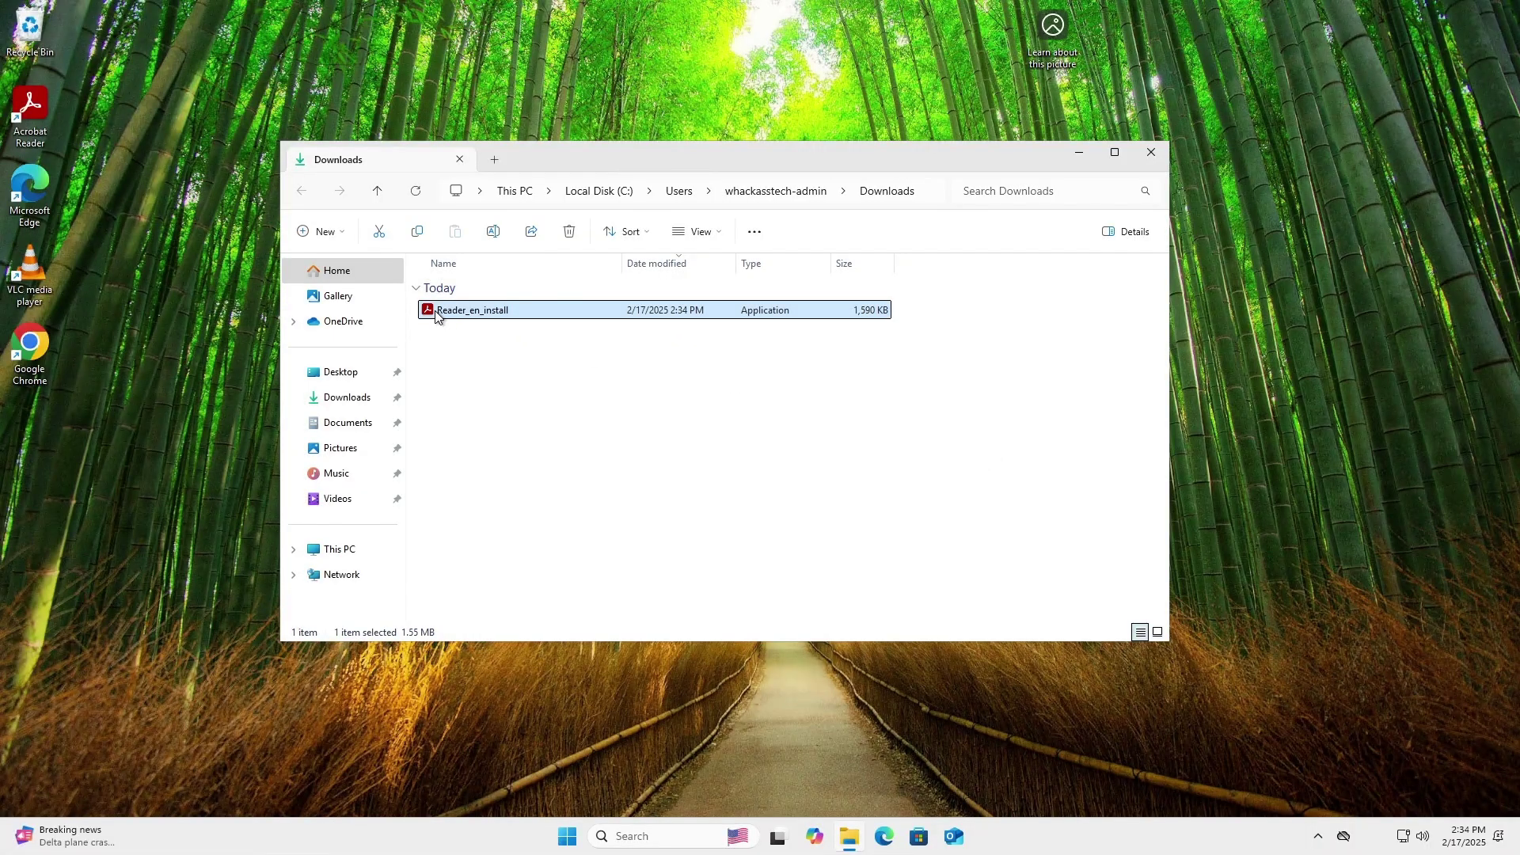
- Close the Downloads window to return to the desktop
left_click_drag(518, 173, 665, 164)
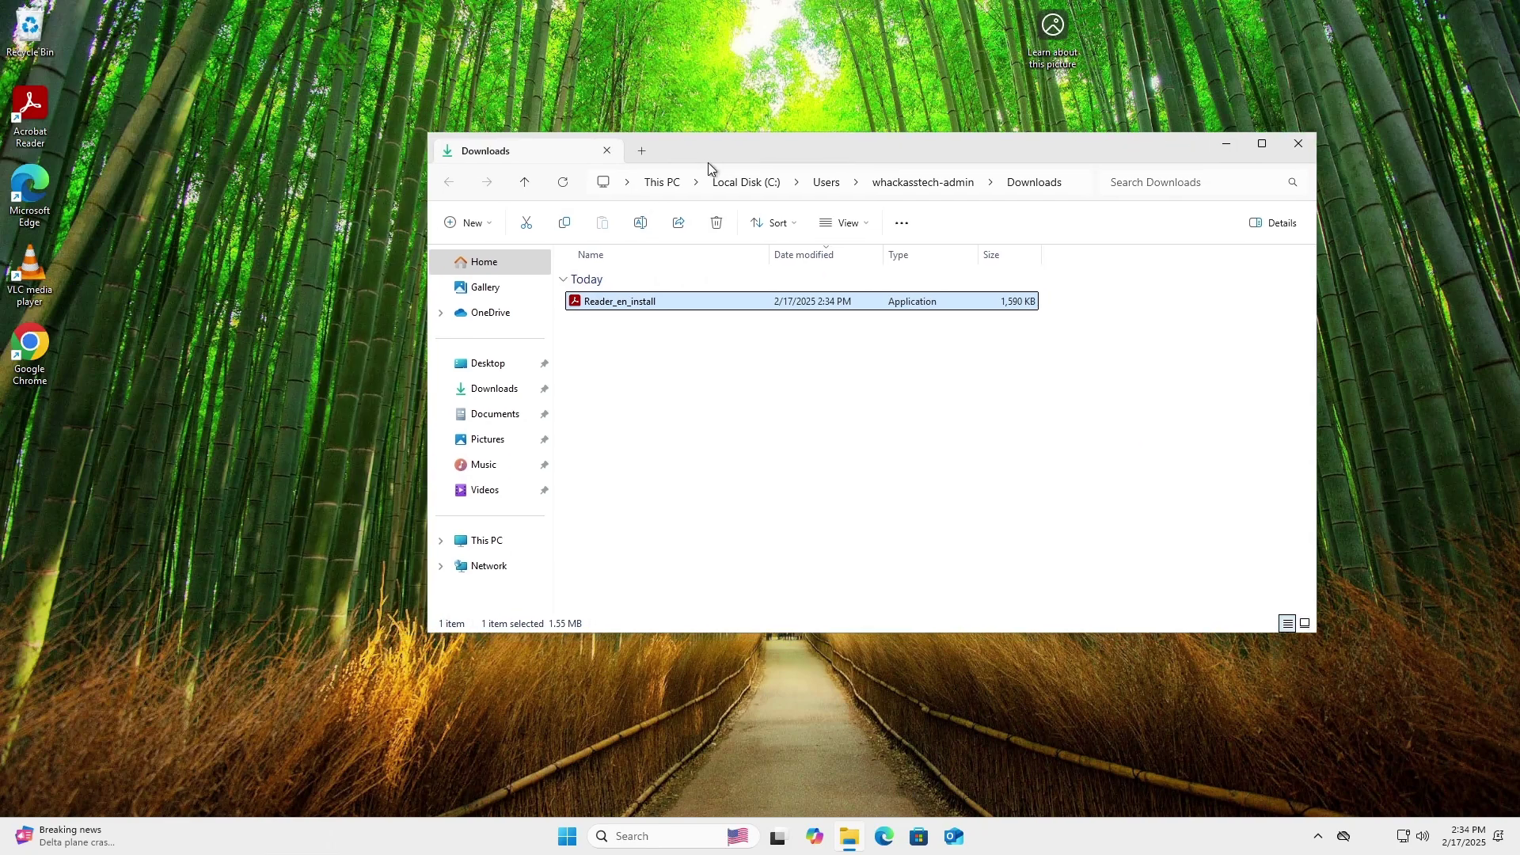
left_click(567, 835)
left_click(1102, 436)
left_click(1298, 144)
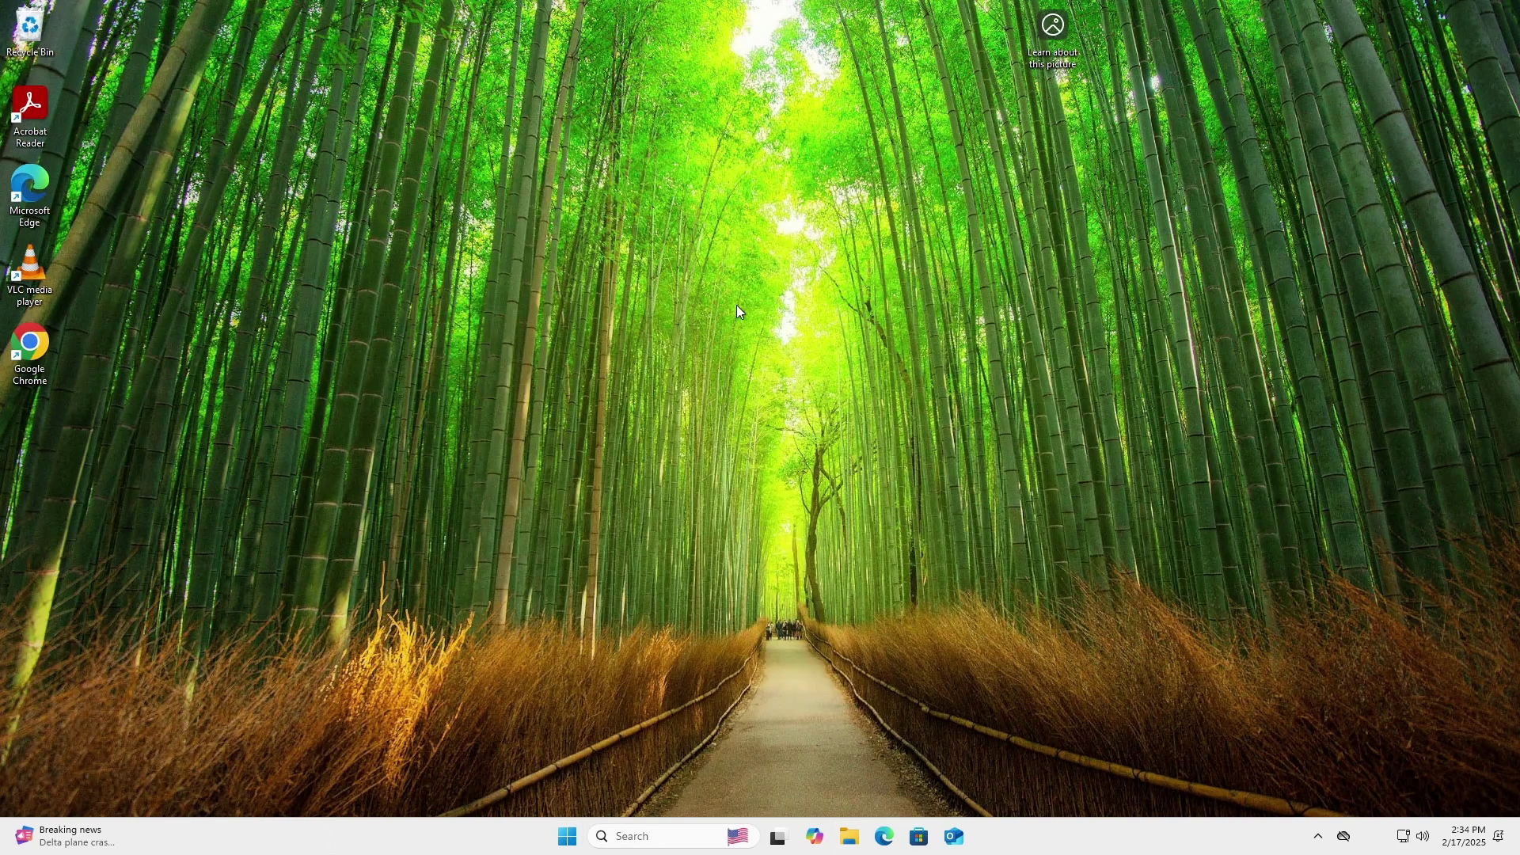